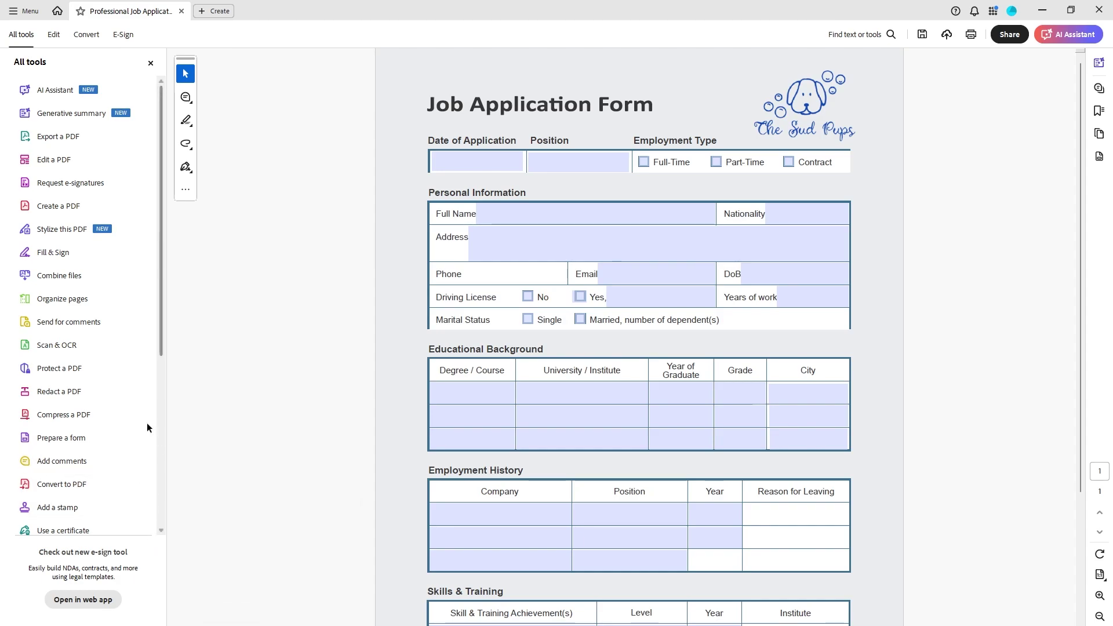
- Scroll down the All tools list to reach Prepare a form
scroll(108, 475, "down", 2)
scroll(108, 475, "down", 2)
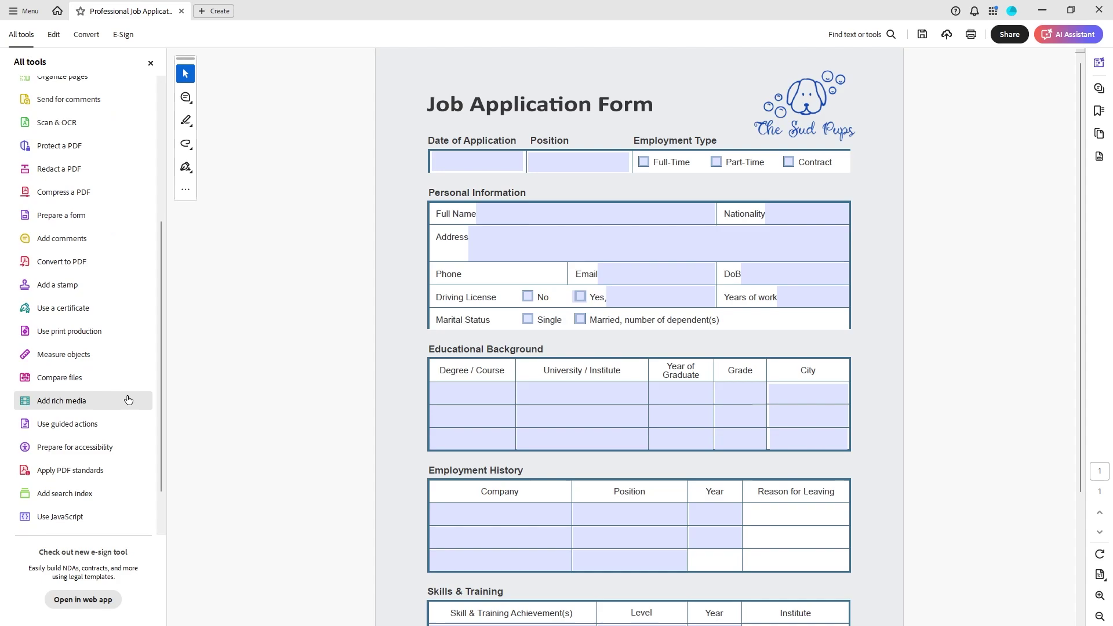
scroll(121, 423, "down", 1)
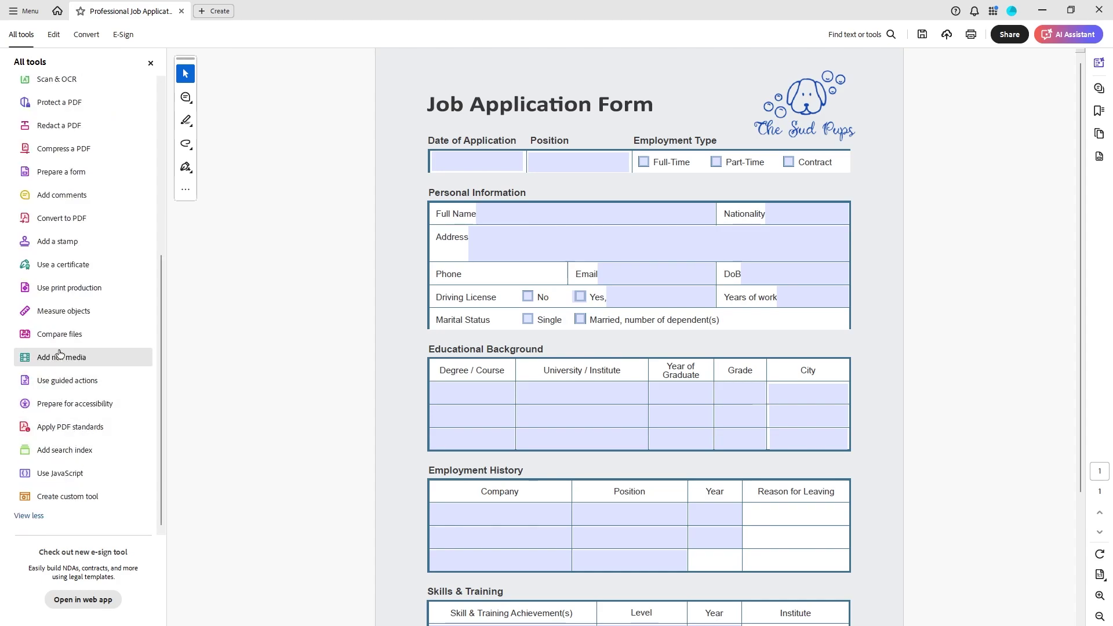
- Enter Prepare a form mode and inspect the Year of GraduateRow1 and Address fields
left_click(67, 174)
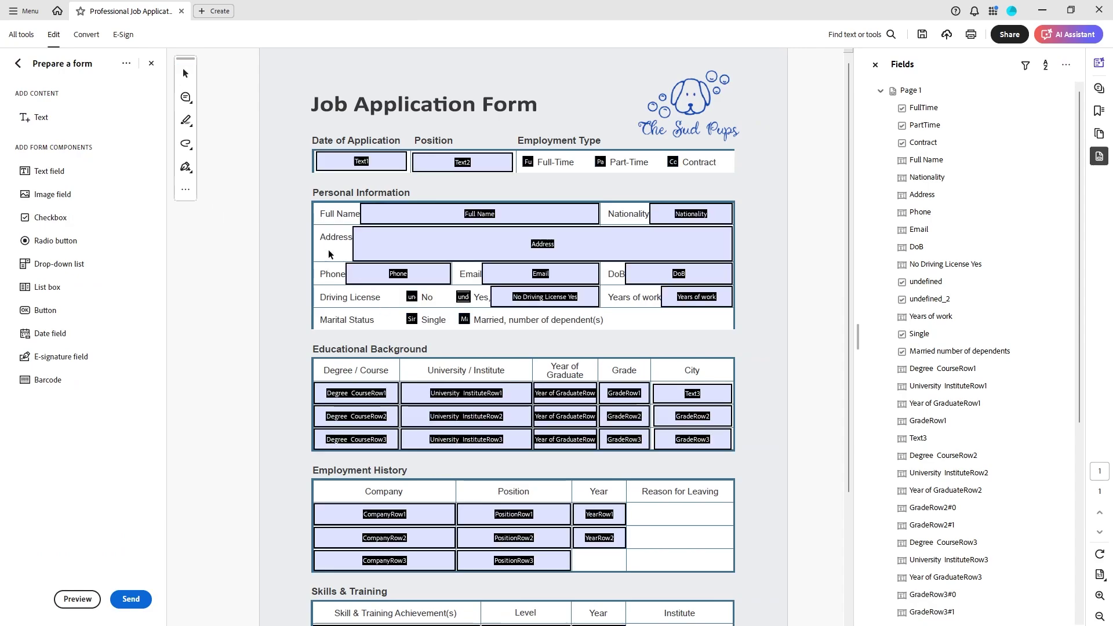
left_click(570, 397)
left_click(592, 242)
left_click(499, 333)
- In preview, fill Address with long wrapping test text, then delete it
left_click(81, 603)
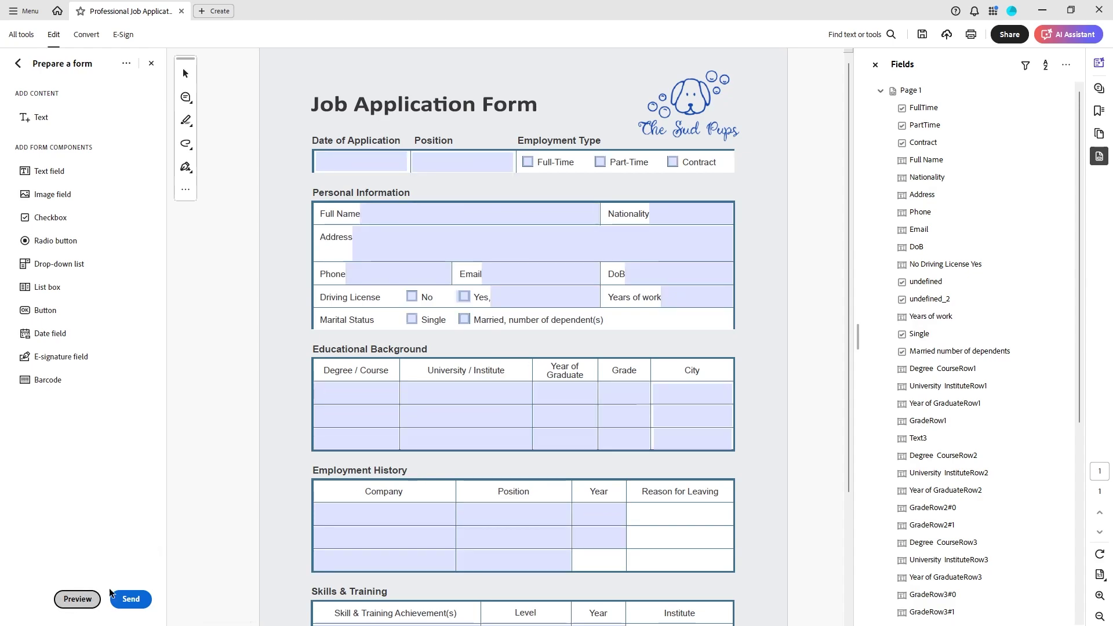
left_click(464, 241)
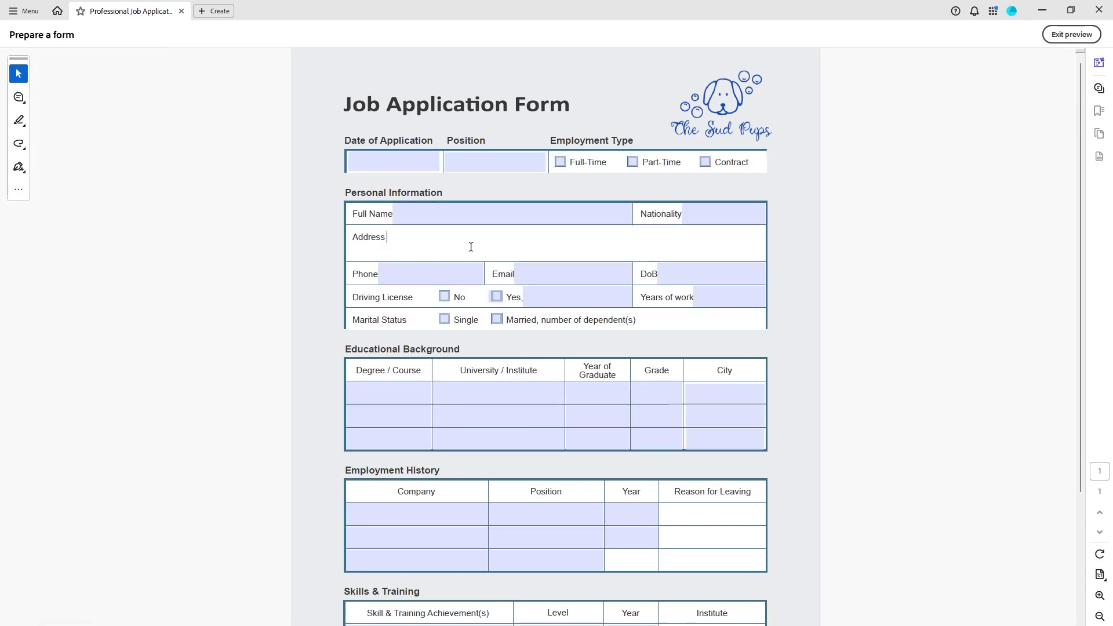
type("sfdf")
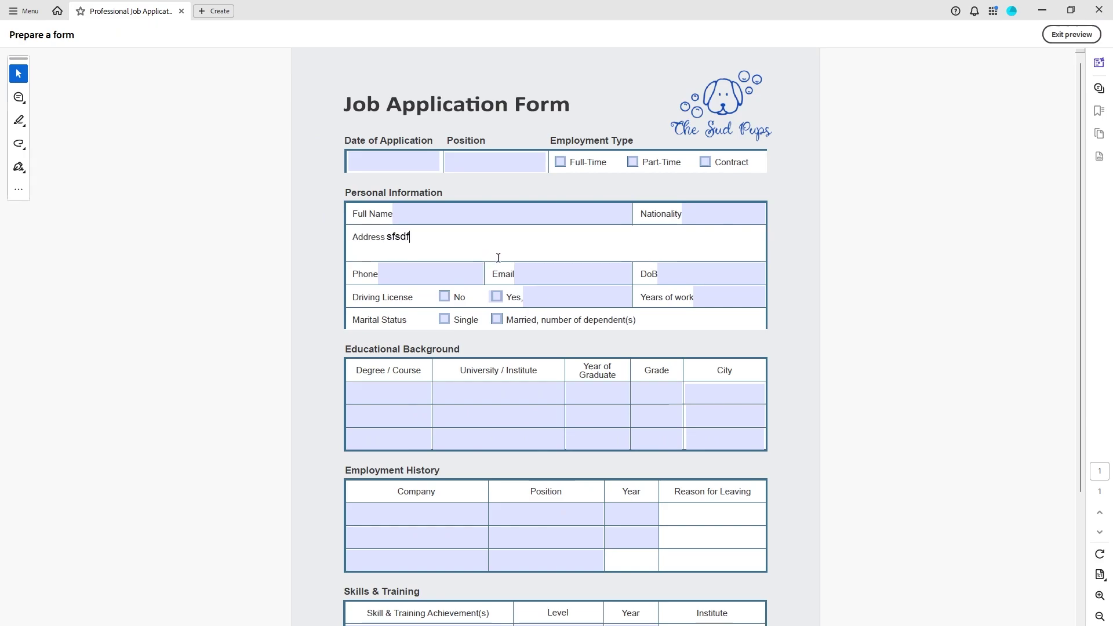
type("ffdfdffffffffffffffff")
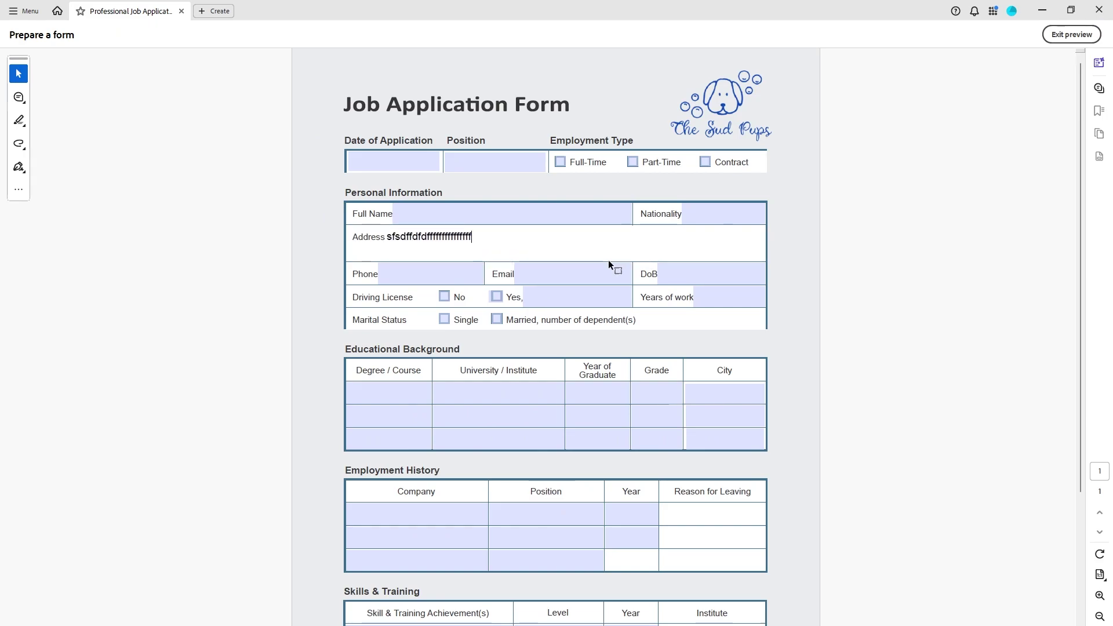
type("fffffffffffffffffffffffffffffffffffffffffffffffffffff")
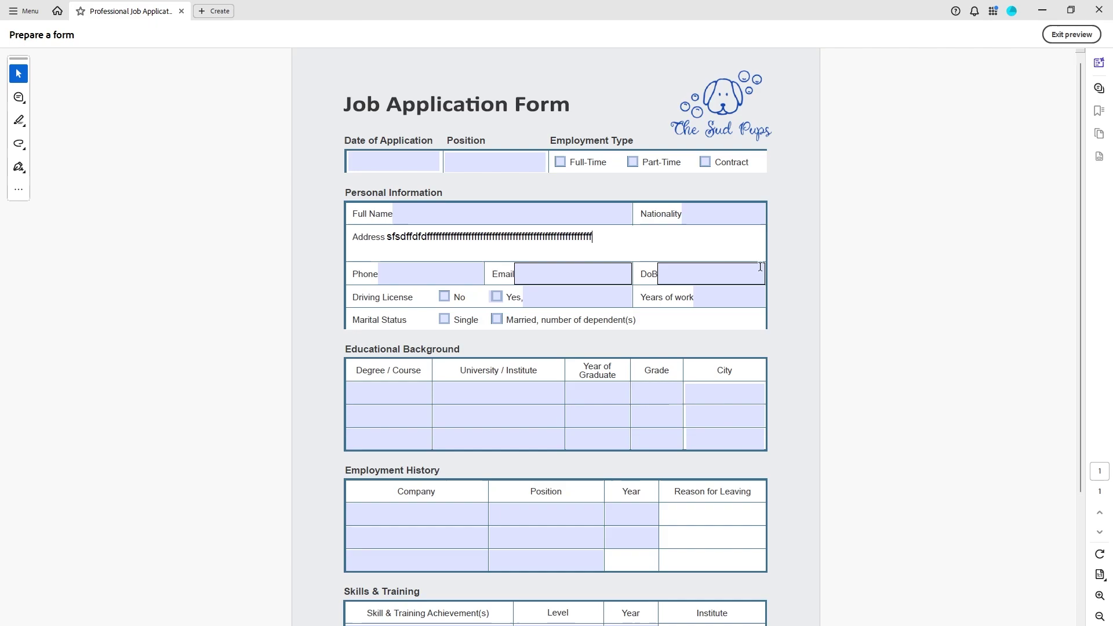
type("fffffffffffffwwwwwwww")
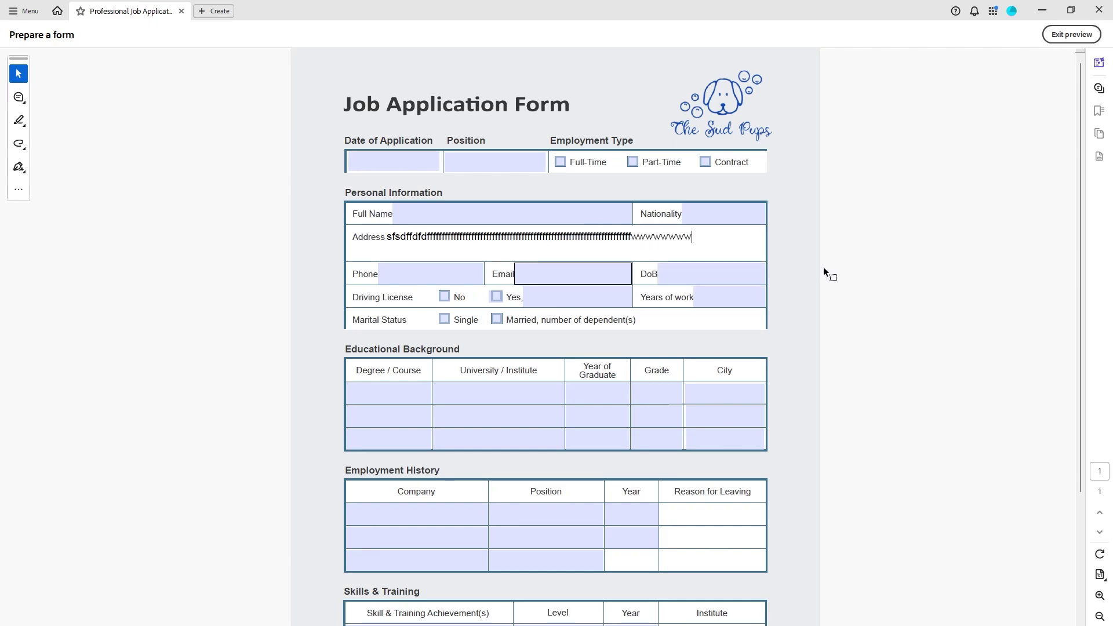
type("wwwwwwwwwwwwwwwwwwwwwwwwwwwwwwwwwwwwww")
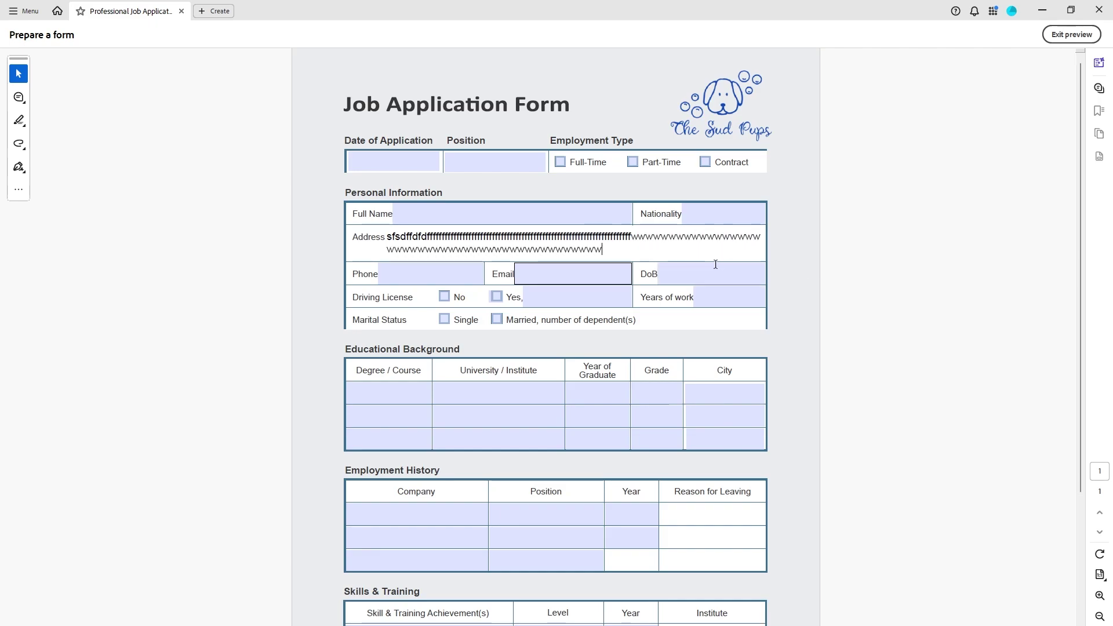
type("wwwwwwwwwwwwwwwwwwwwwwwwwwwwwwwwwwwwwwwwwwwwwwwwwwwwwwwwwwwwww")
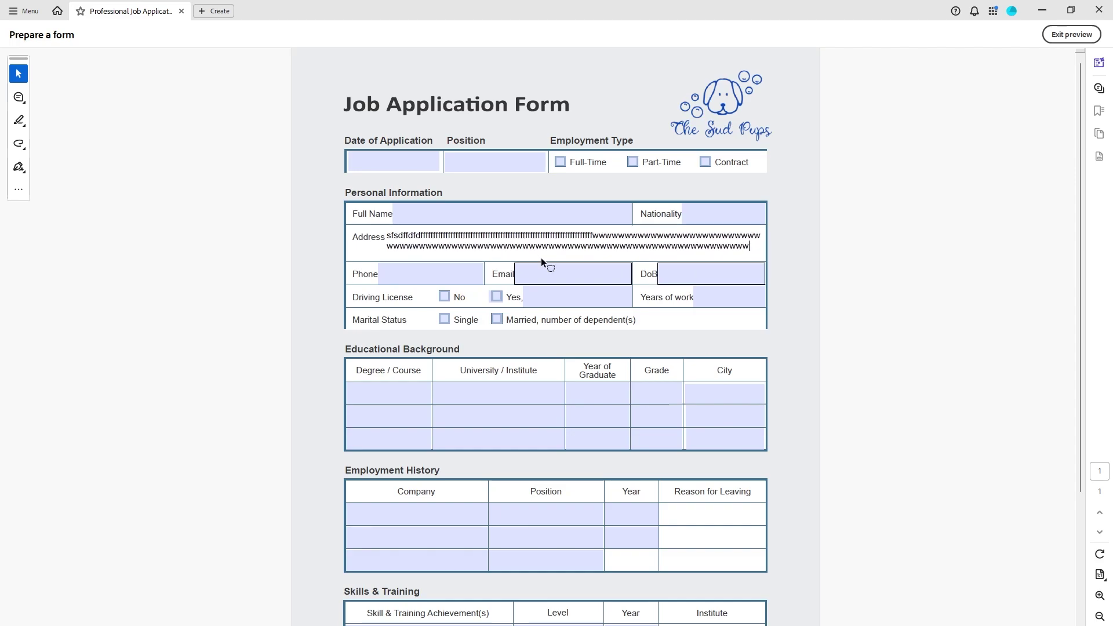
type("www")
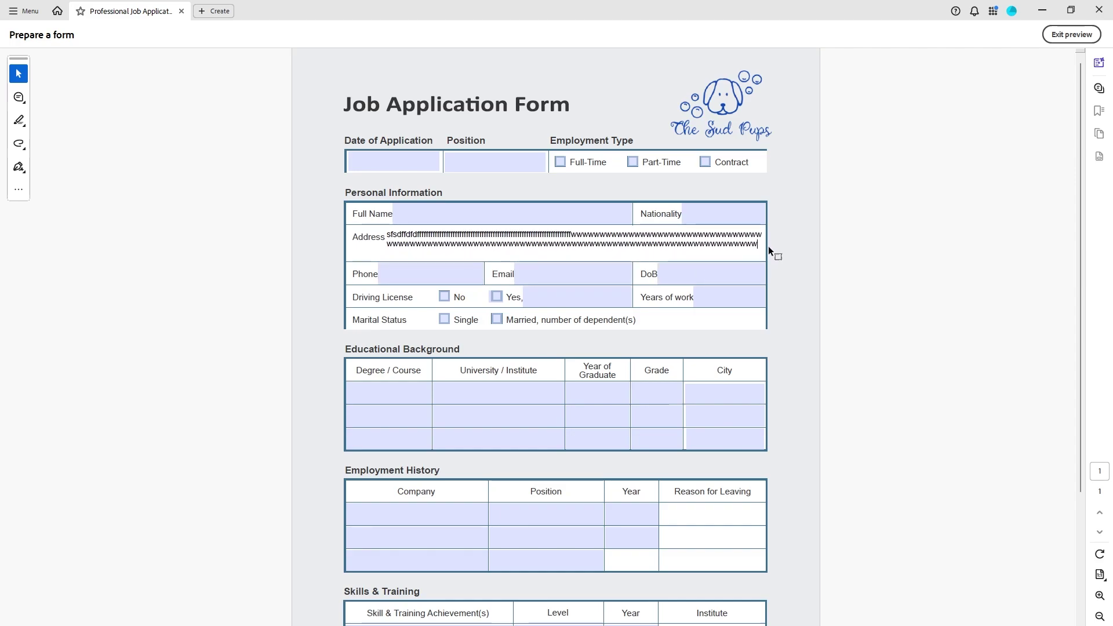
left_click_drag(759, 243, 496, 223)
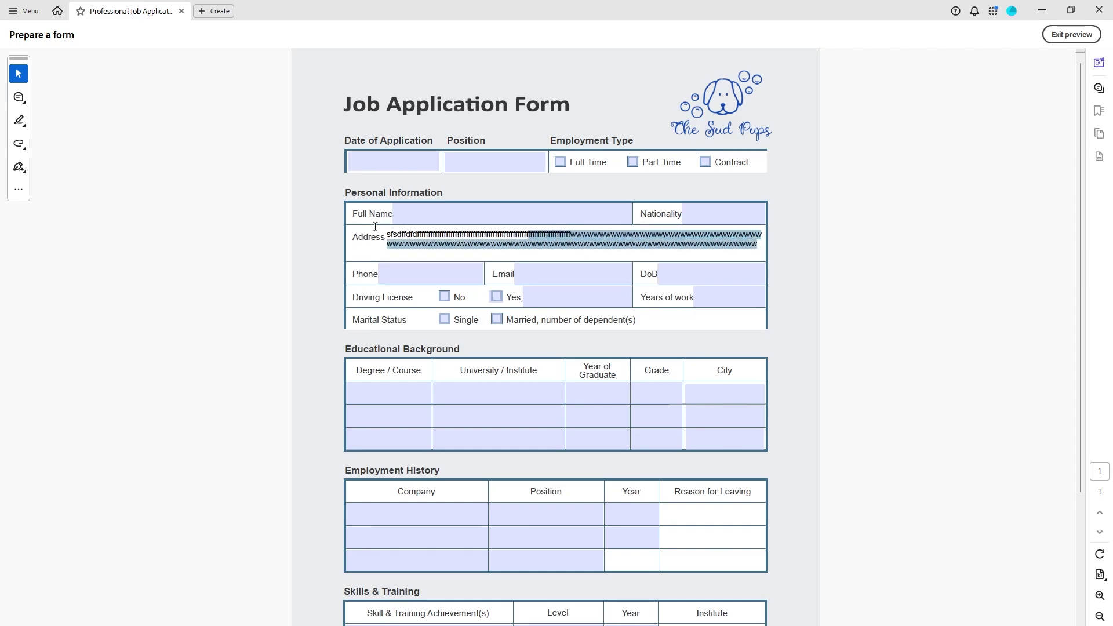
left_click_drag(375, 226, 397, 230)
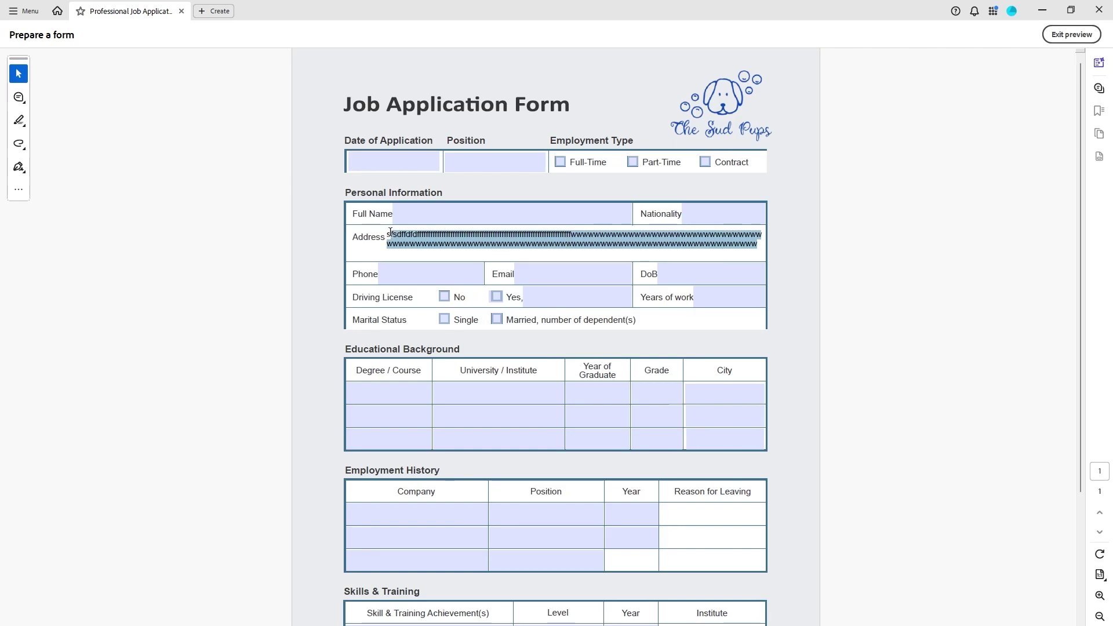
key("BackSpace")
key("BackSpace")
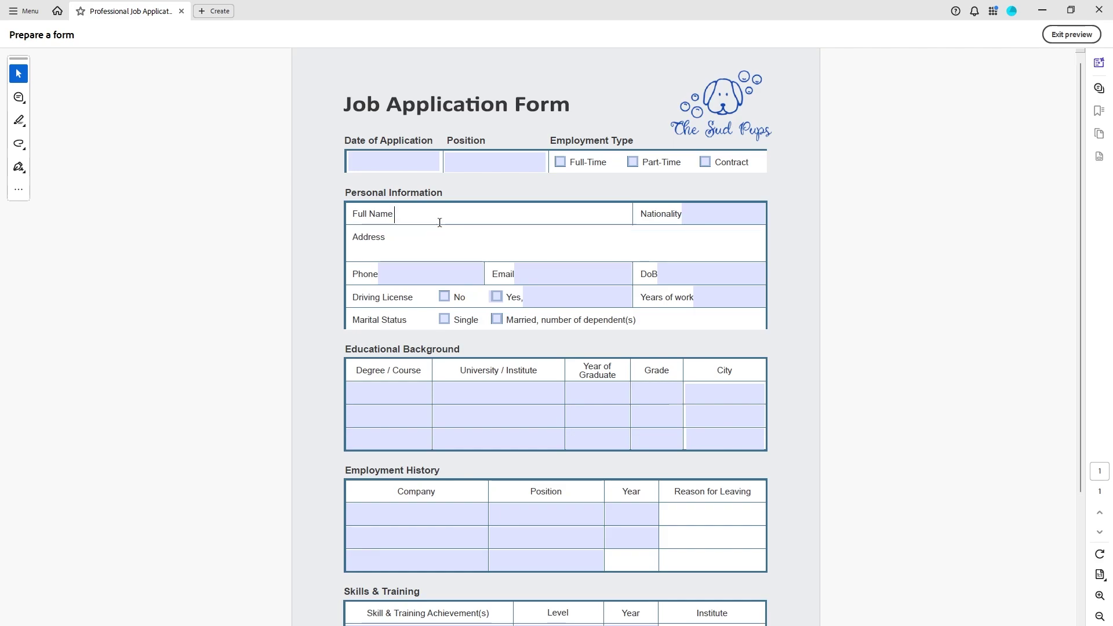
- Exit preview and confirm the Address field's font size stays on Auto
left_click(1072, 34)
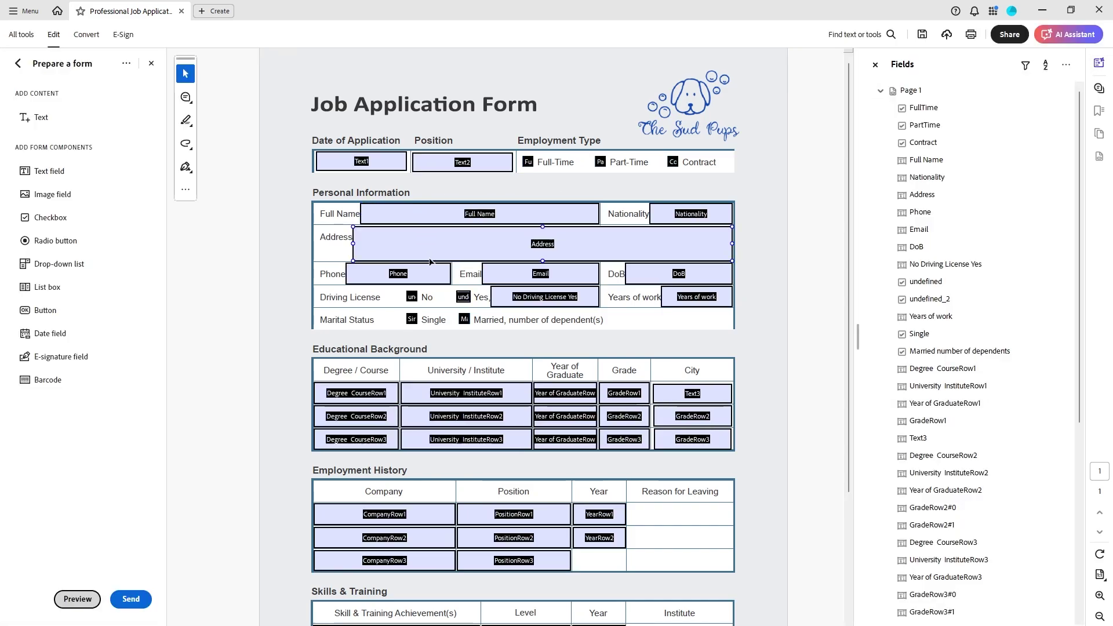
right_click(440, 246)
left_click(466, 260)
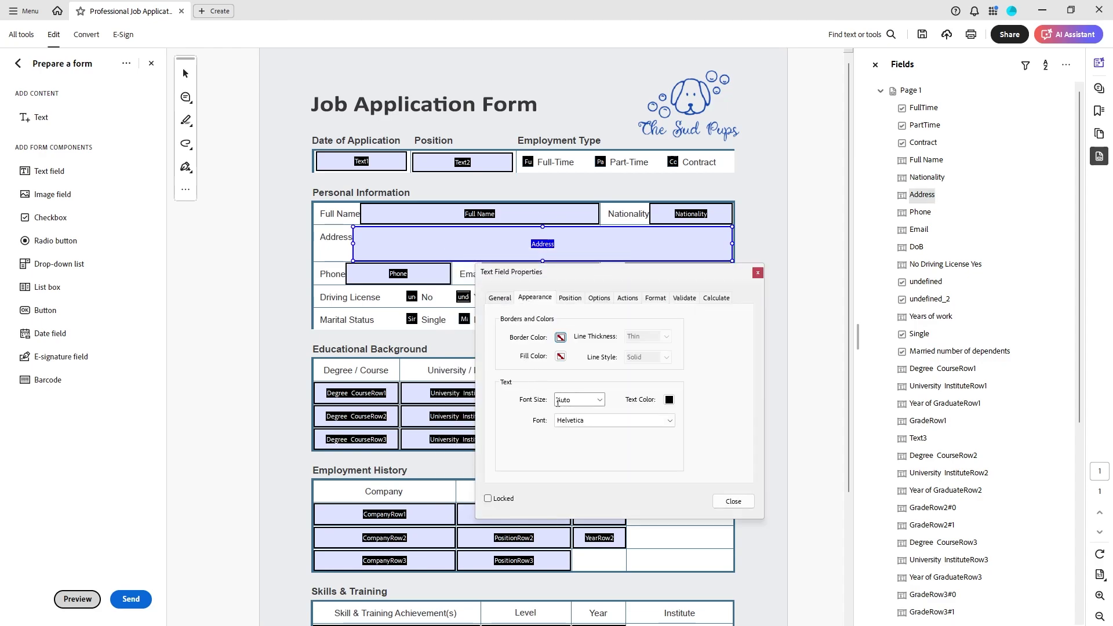
left_click(600, 400)
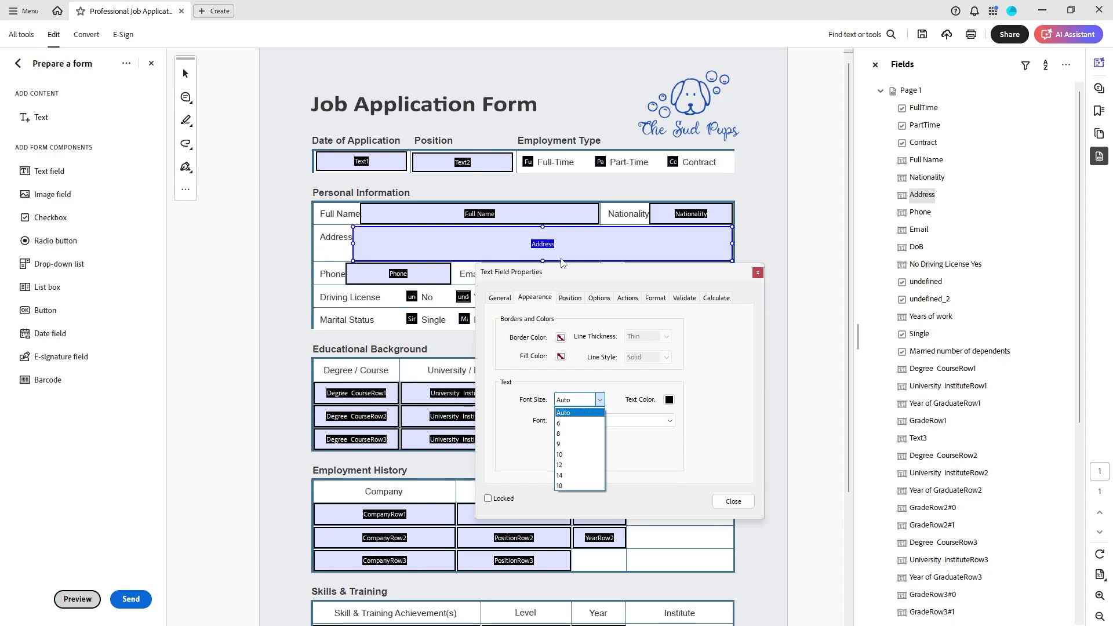
left_click(735, 509)
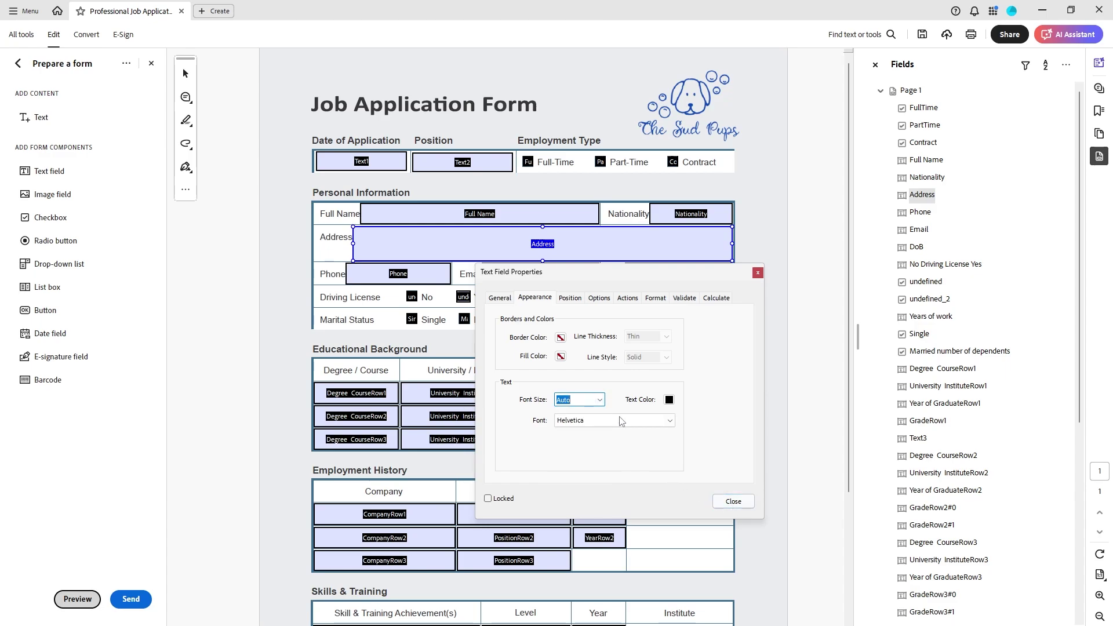
left_click(735, 502)
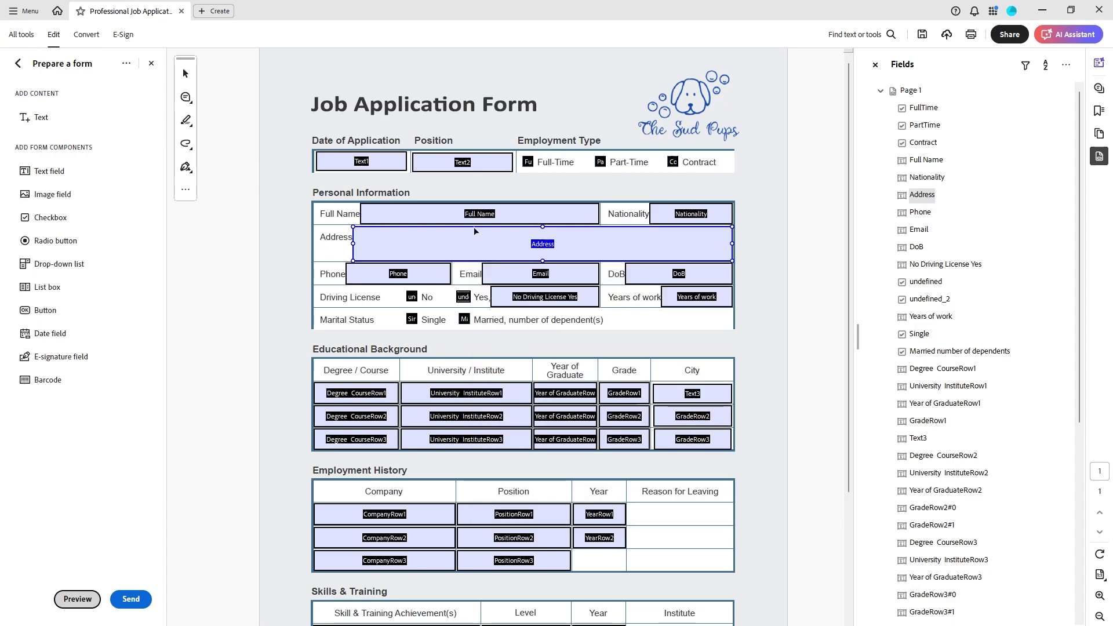
- Set the Full Name field's font size to 12, keeping the Helvetica font
right_click(492, 219)
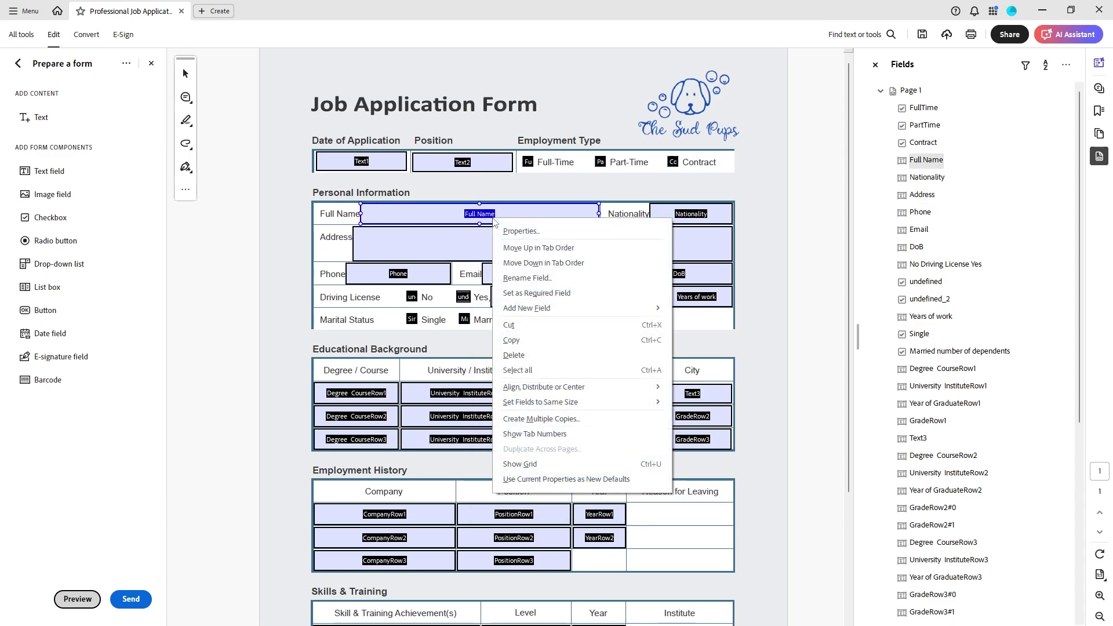
left_click(513, 228)
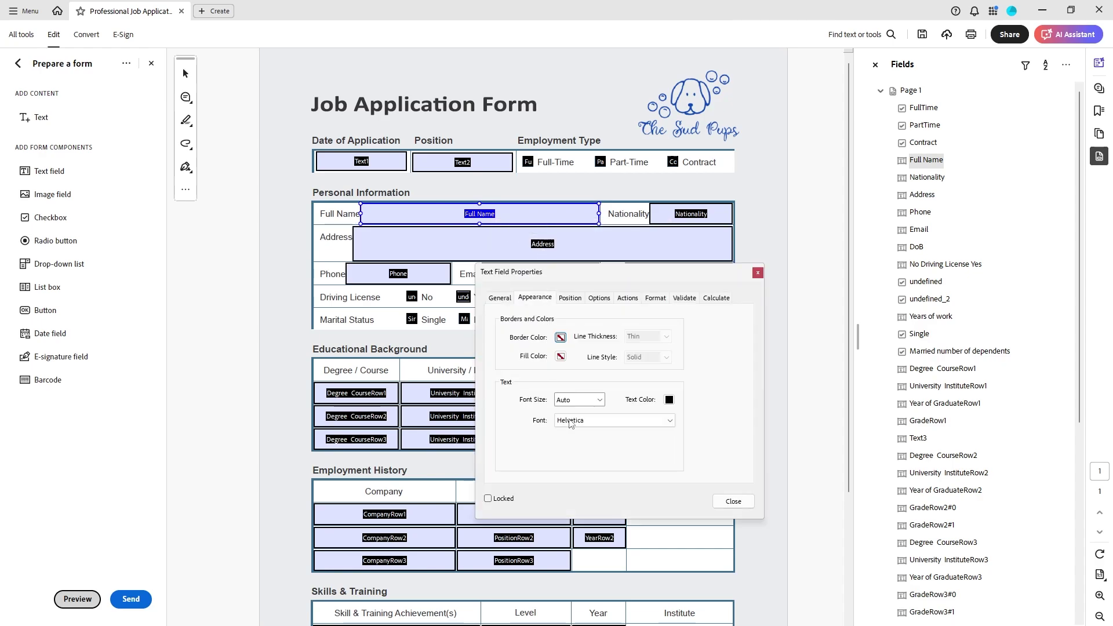
left_click(599, 400)
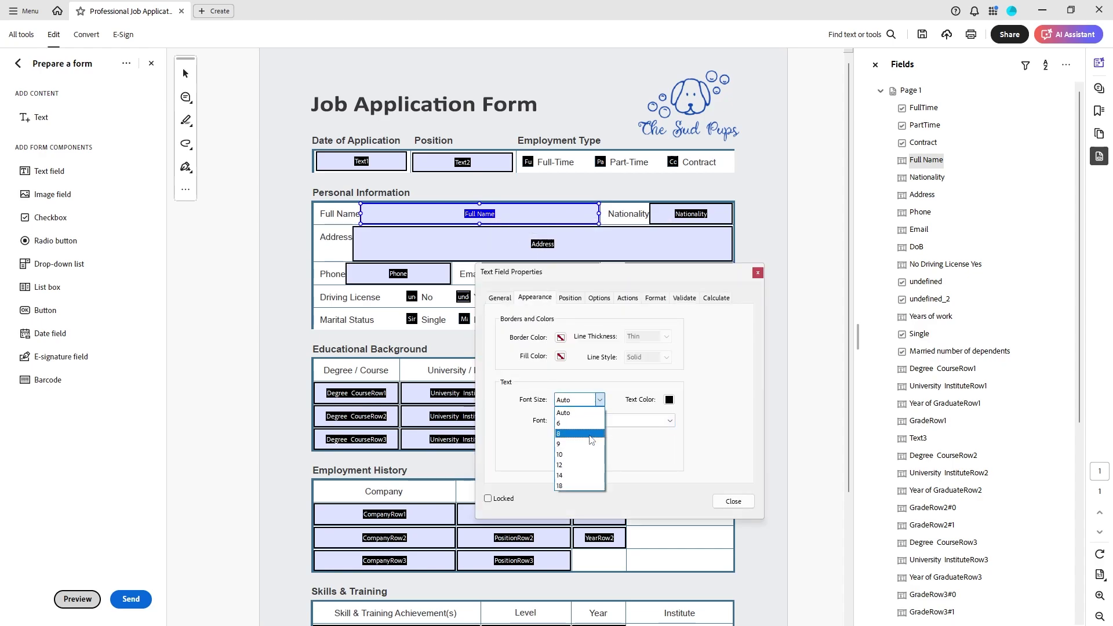
left_click(586, 465)
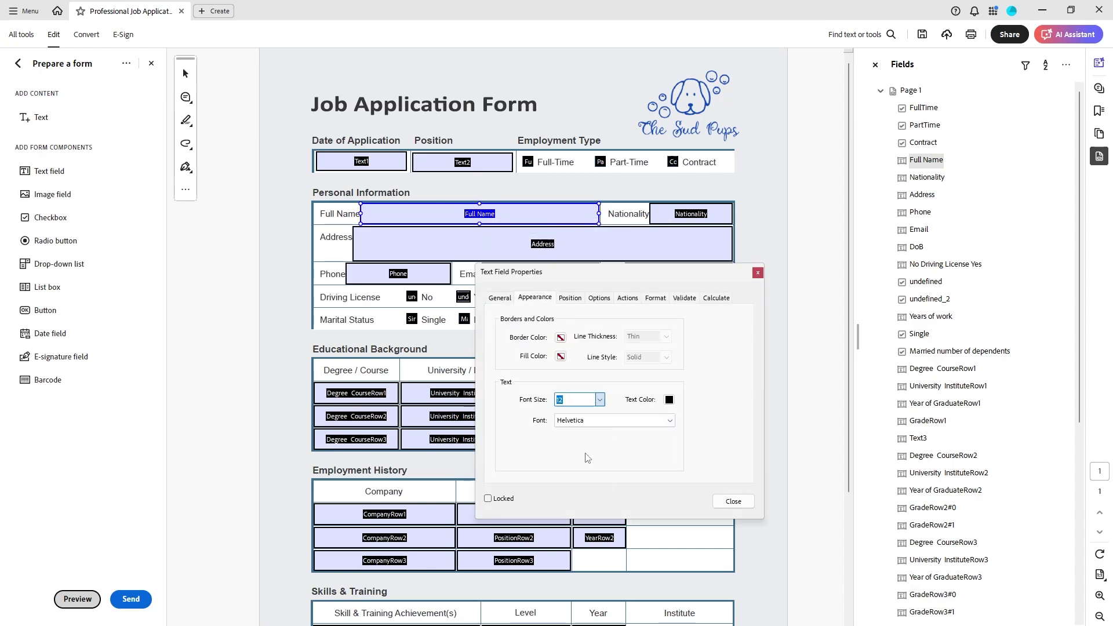
left_click(653, 421)
left_click(733, 501)
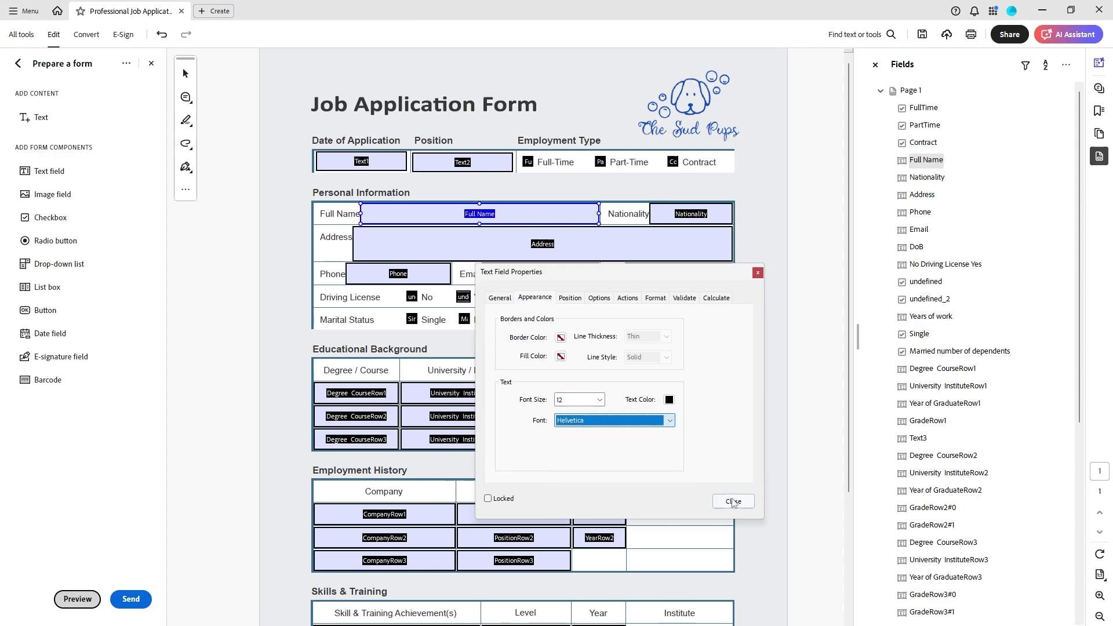
- Apply the Full Name properties and select the Address field
left_click(733, 500)
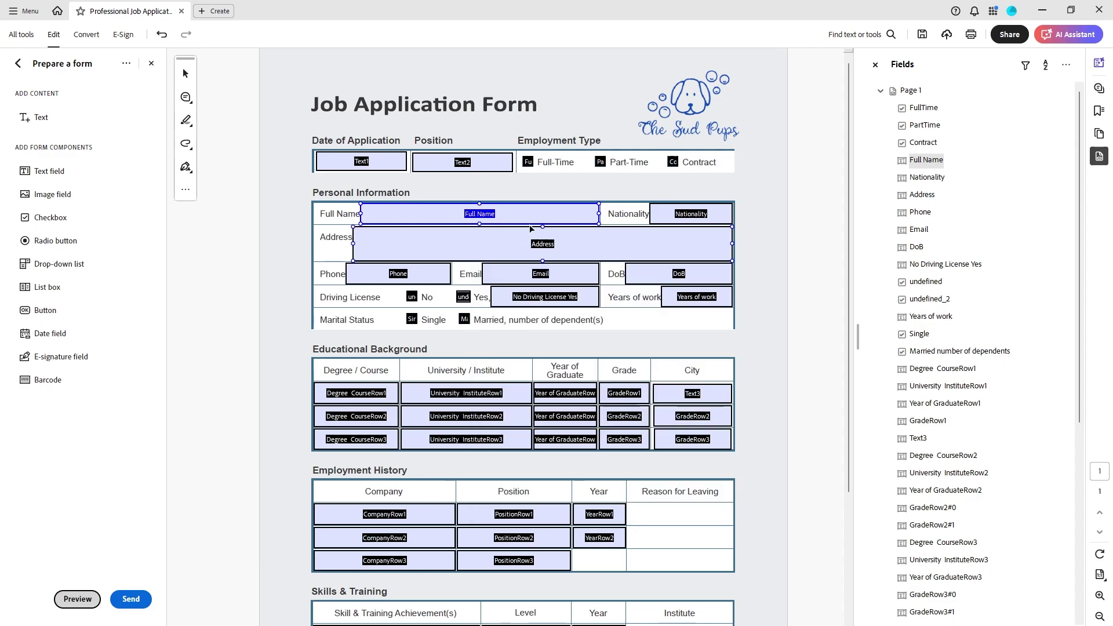
left_click(560, 254, "ctrl")
left_click(543, 243)
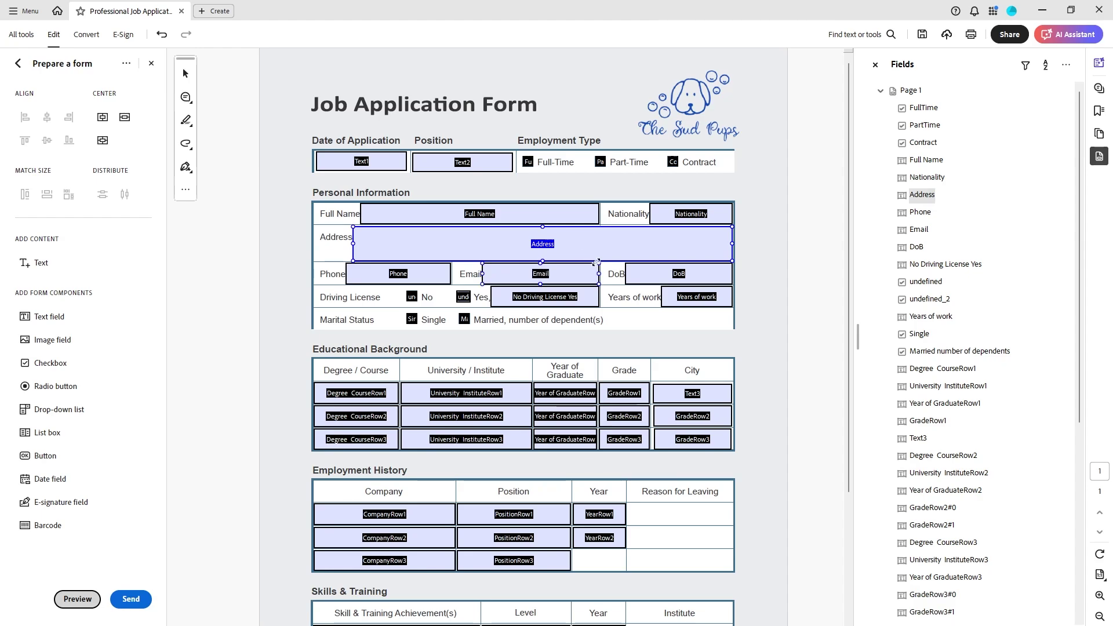
scroll(608, 471, "down", 1)
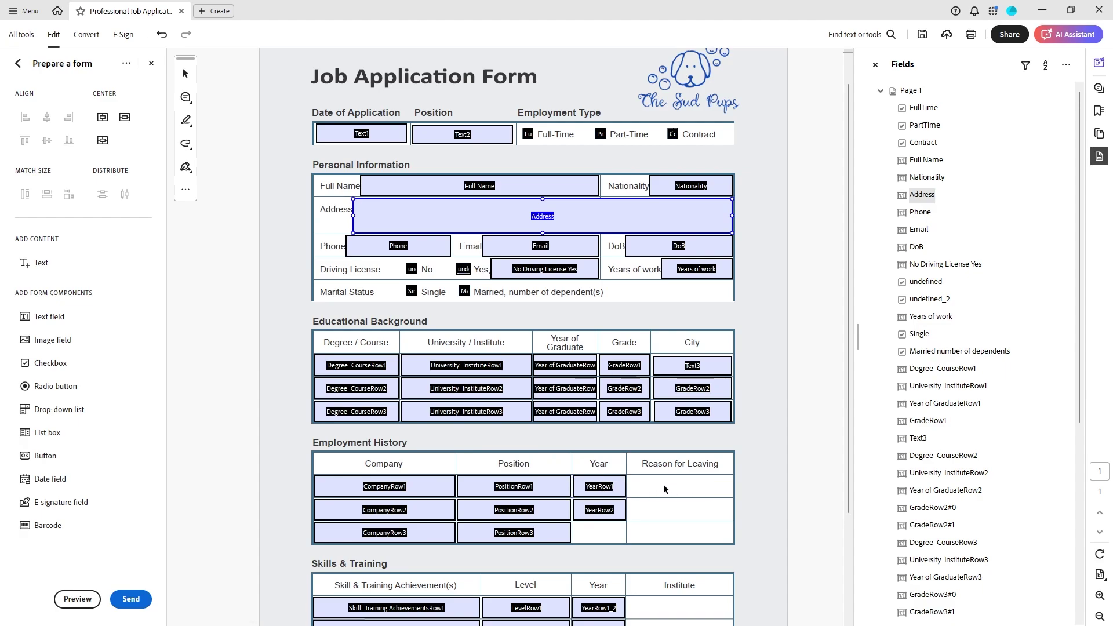
- Paste a copy of YearRow1 into the first Reason for Leaving cell and preview the form
left_click(608, 493)
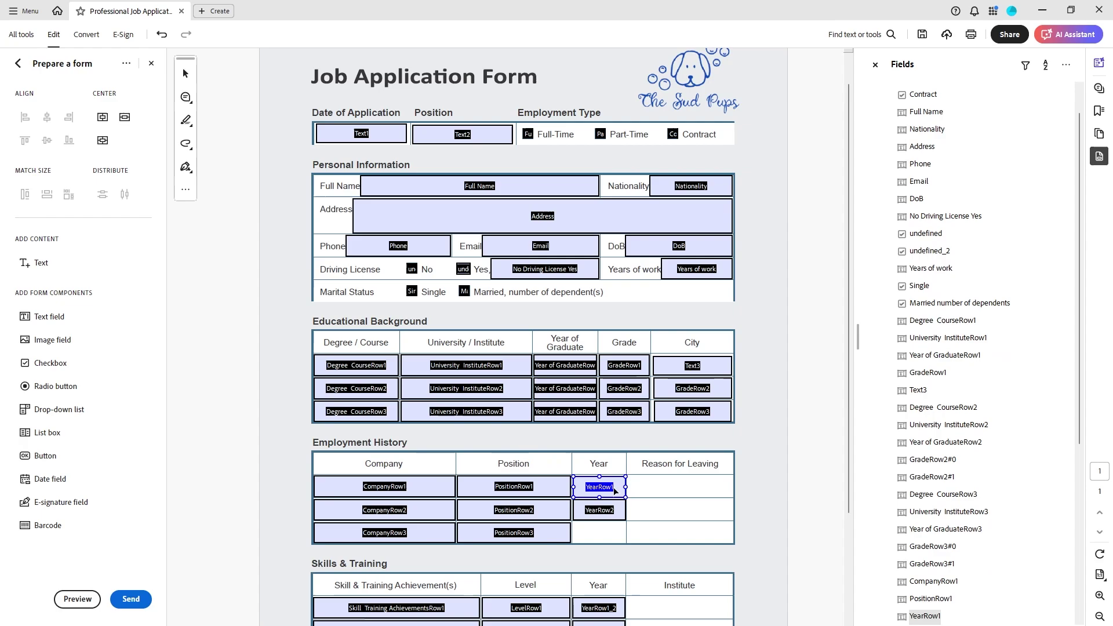
key("ctrl+v")
left_click_drag(534, 341, 732, 487)
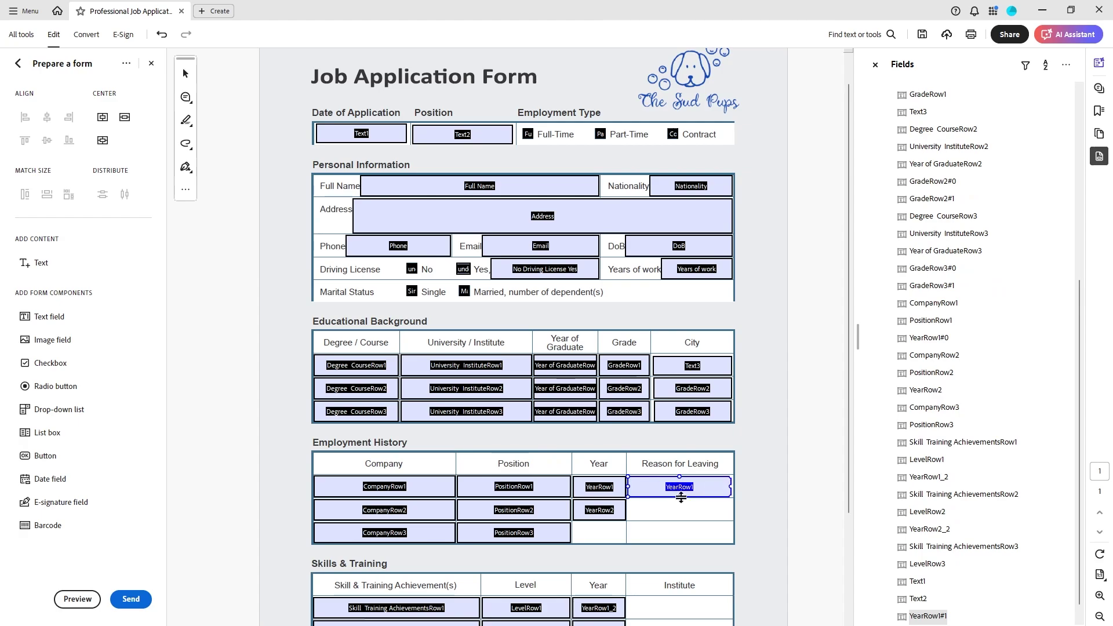
left_click(77, 598)
- Enter 3454 in the first-row Year field, see Reason for Leaving mirror it, then exit preview
left_click(630, 487)
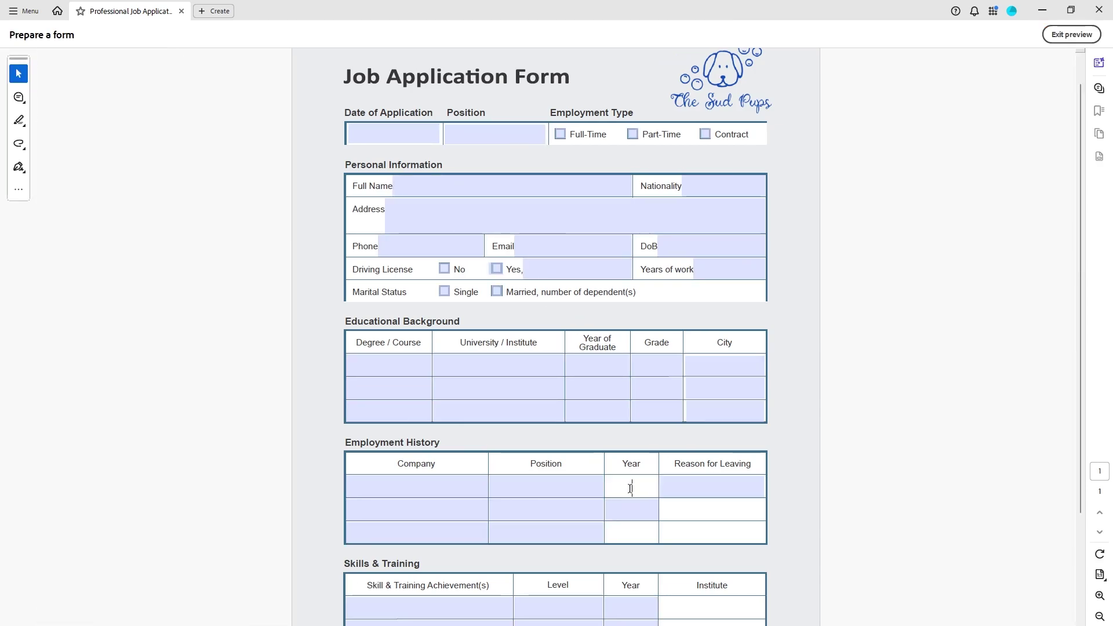
type("3454")
key("Tab")
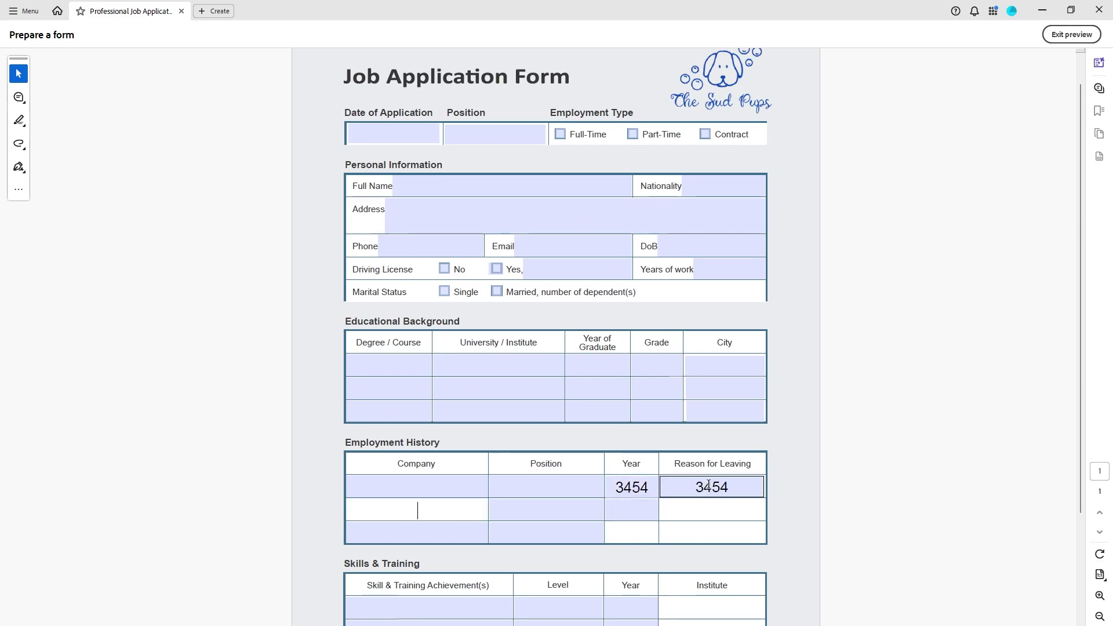
left_click(637, 490)
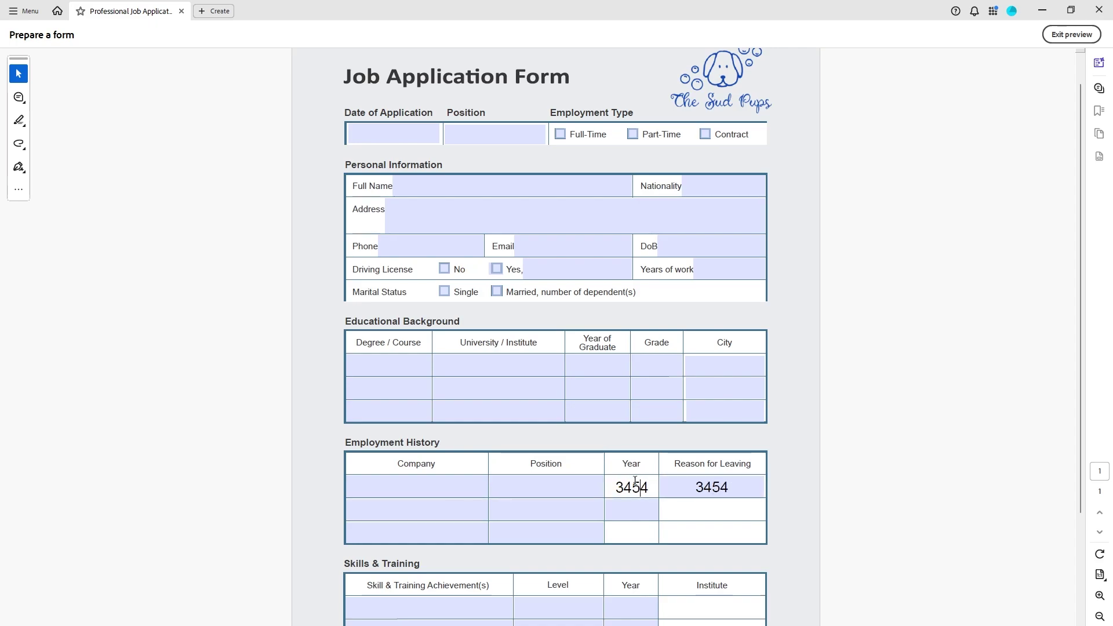
left_click(1064, 34)
- Rename the Reason for Leaving field from YearRow1#1 to YearRow1Copy in the Fields panel
left_click(698, 483)
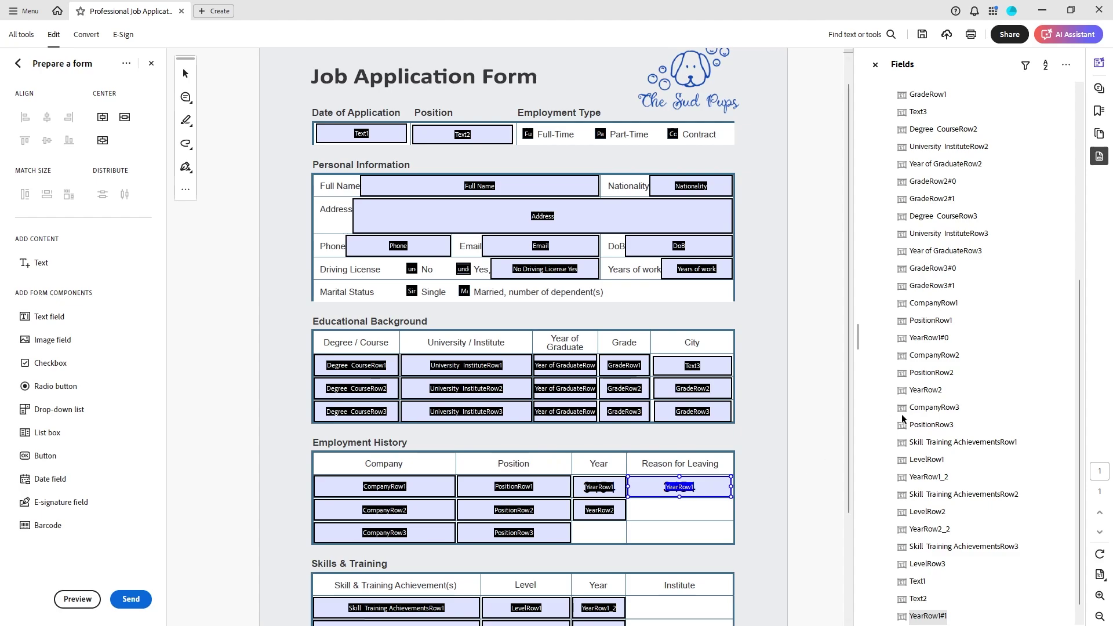
scroll(942, 528, "down", 1)
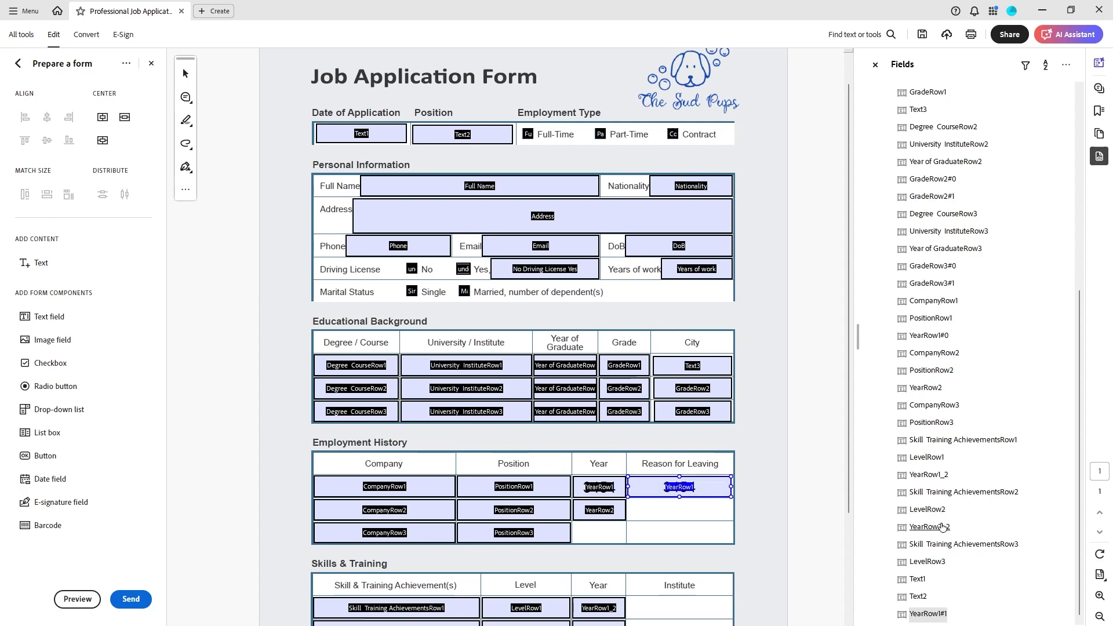
right_click(920, 619)
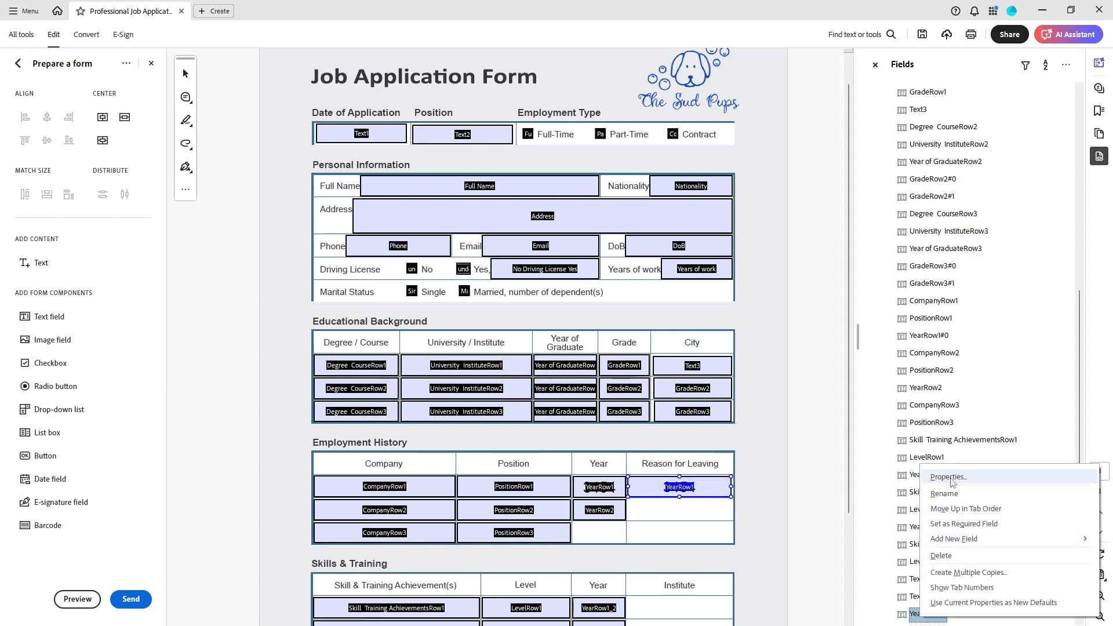
left_click(945, 494)
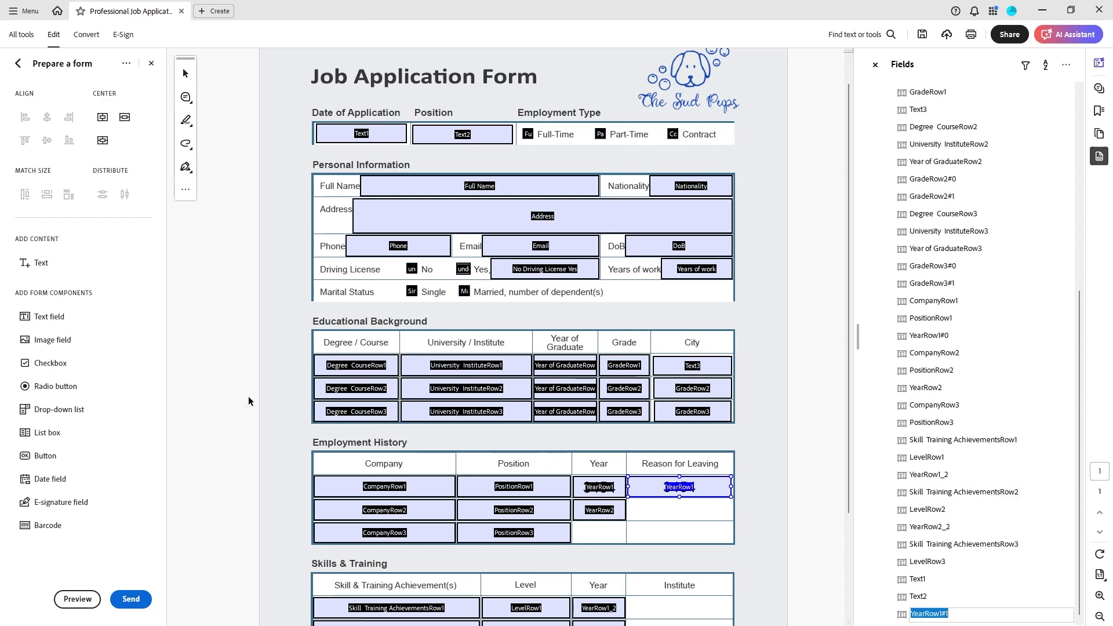
left_click(982, 617)
key("Return")
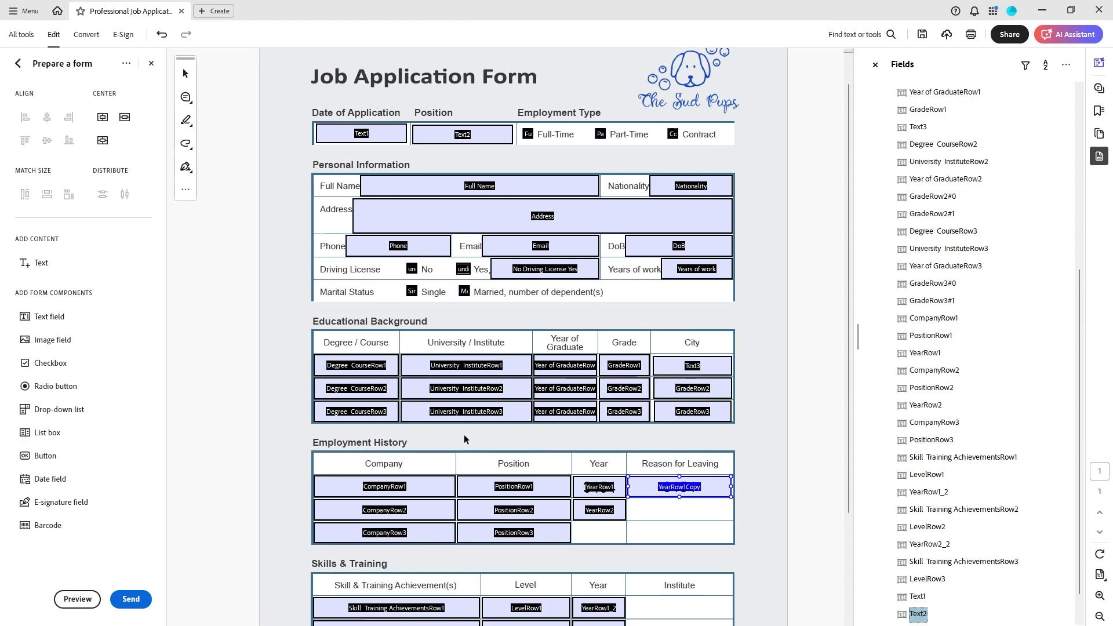
- In preview, clear both 3454 entries, enter 23232 in Year, and confirm Reason for Leaving stays blank
left_click(77, 598)
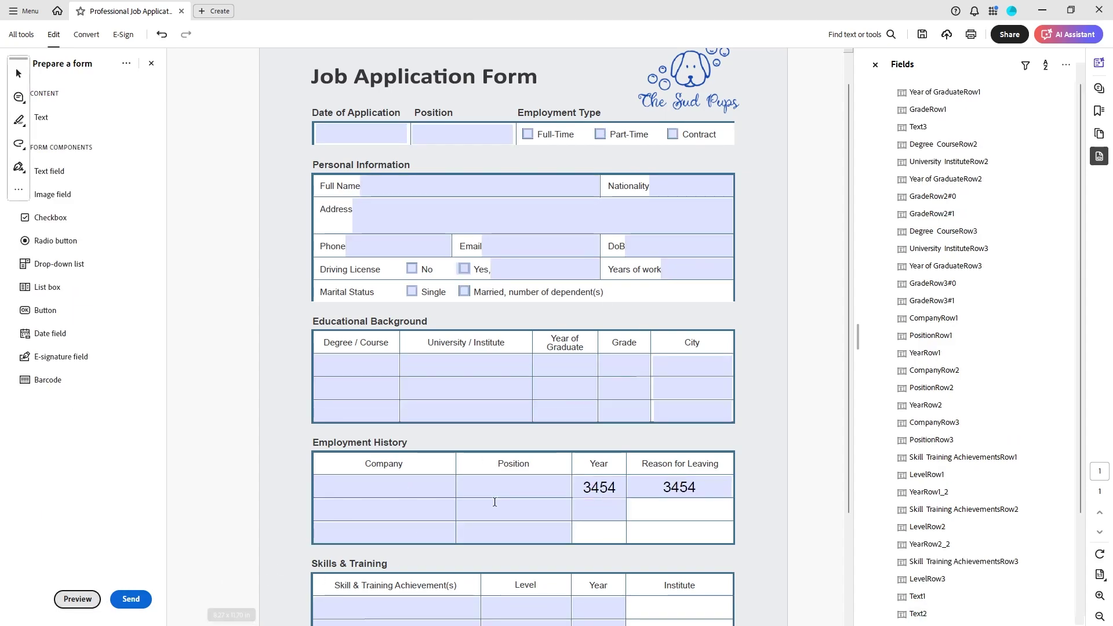
double_click(703, 486)
key("BackSpace")
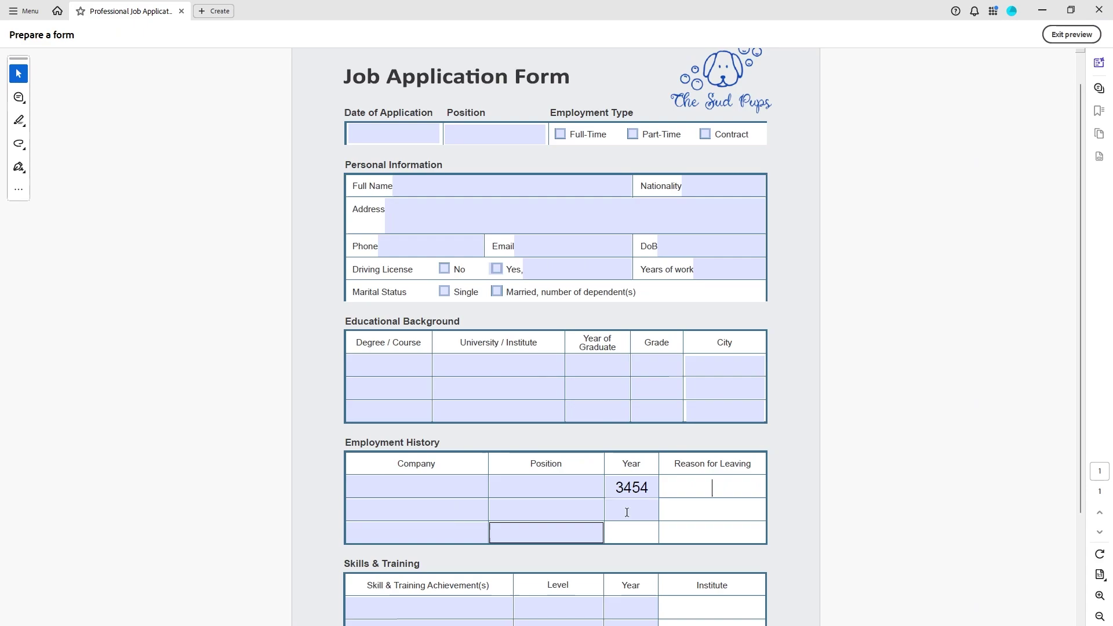
left_click(648, 490)
double_click(647, 490)
key("BackSpace")
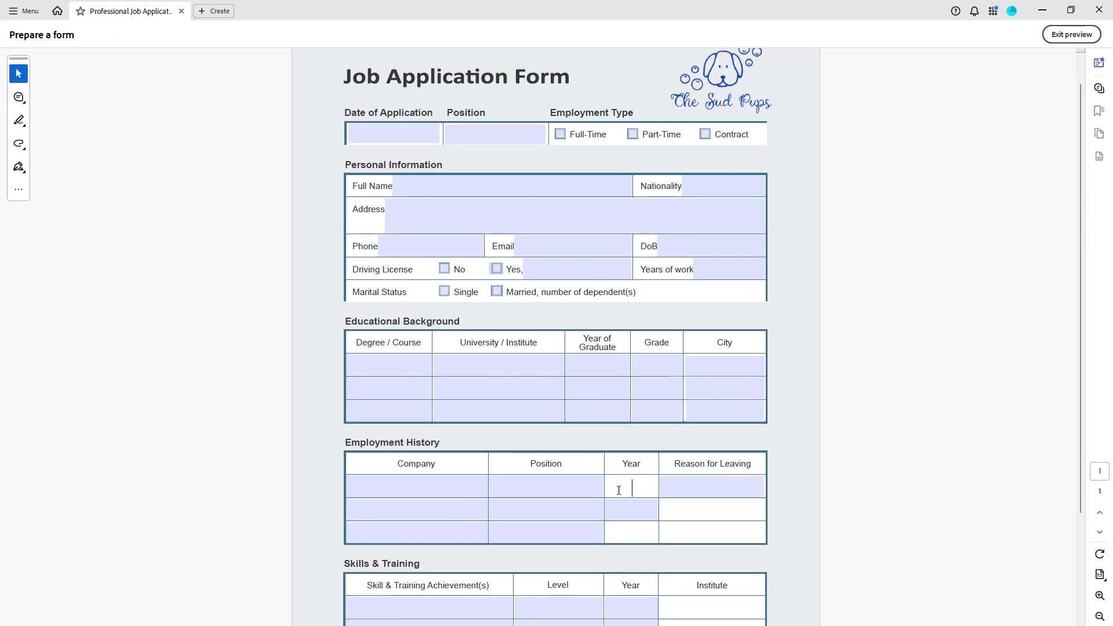
type("23232")
left_click(628, 487)
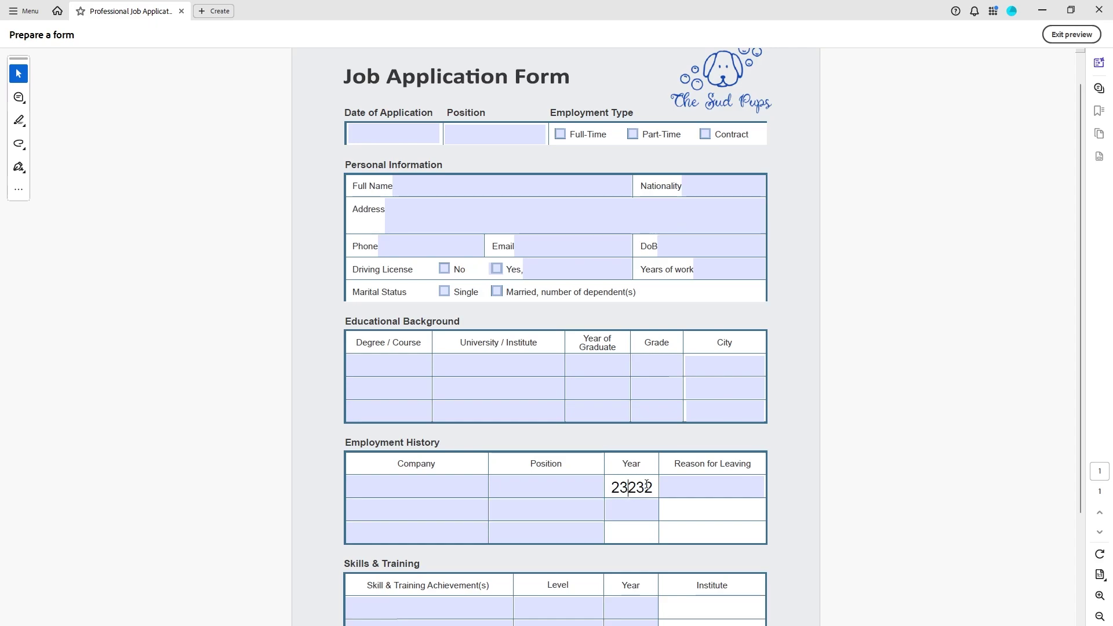
key("Left")
left_click(1071, 35)
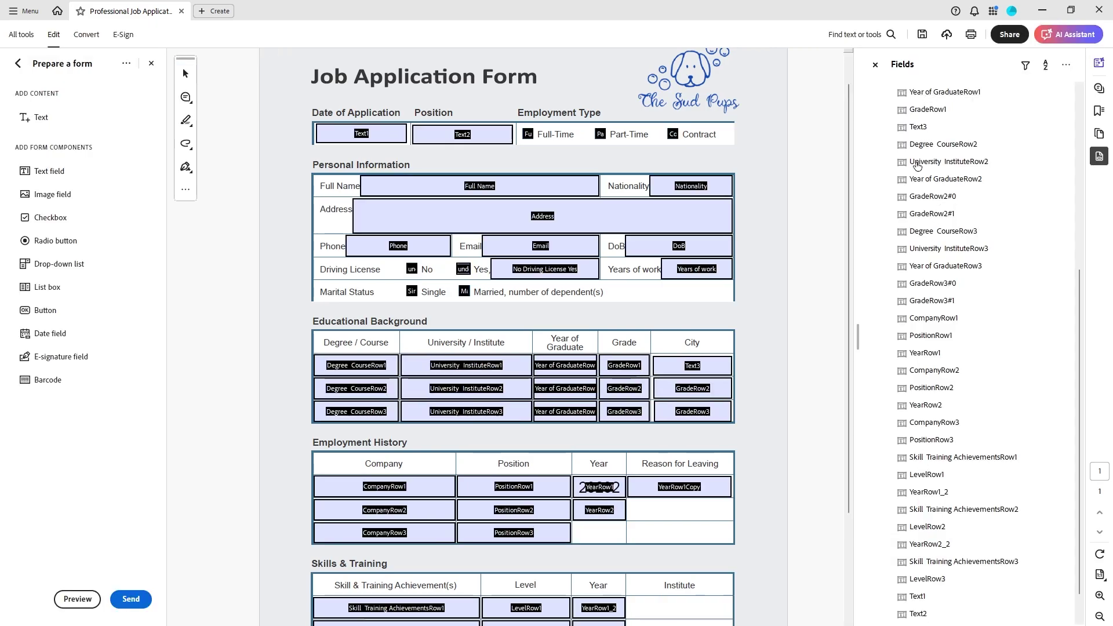
right_click(703, 494)
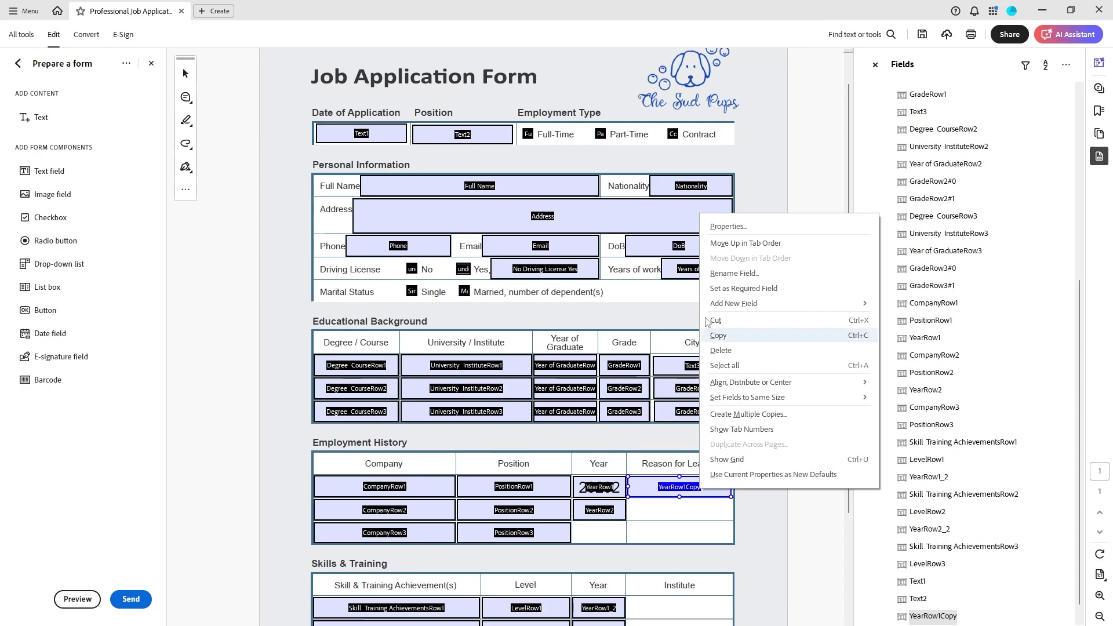
left_click(687, 500)
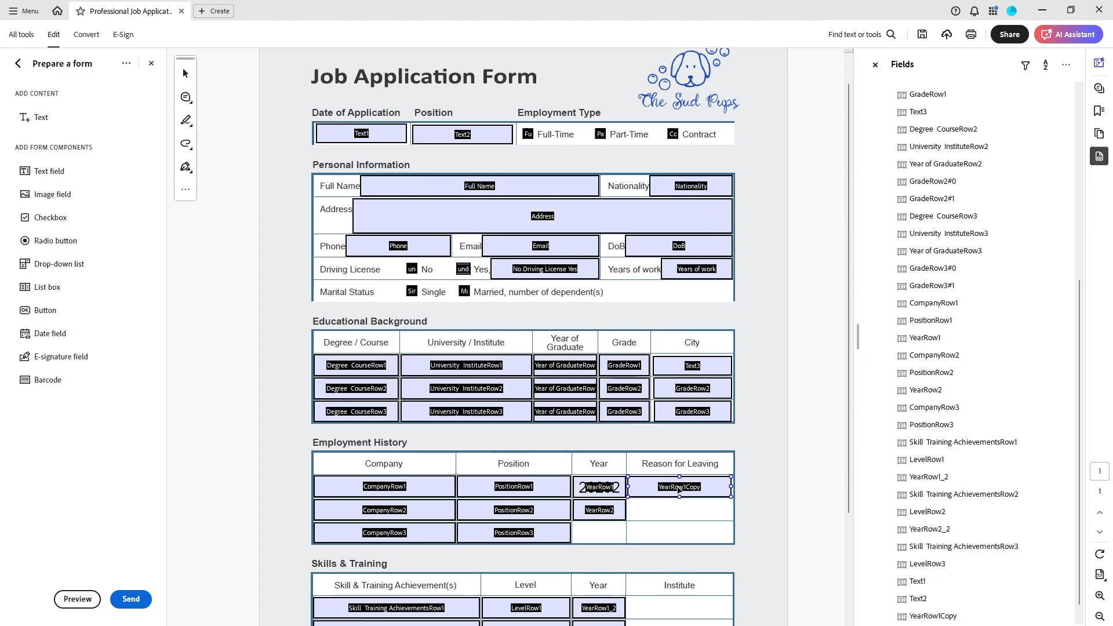
left_click(591, 490, "shift")
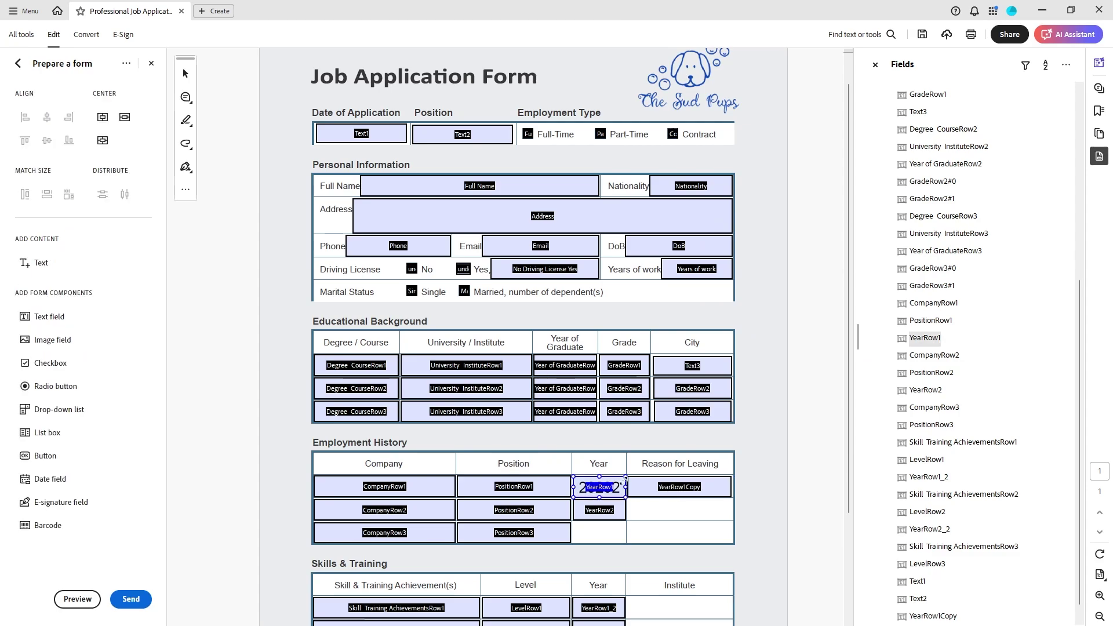
left_click(232, 550)
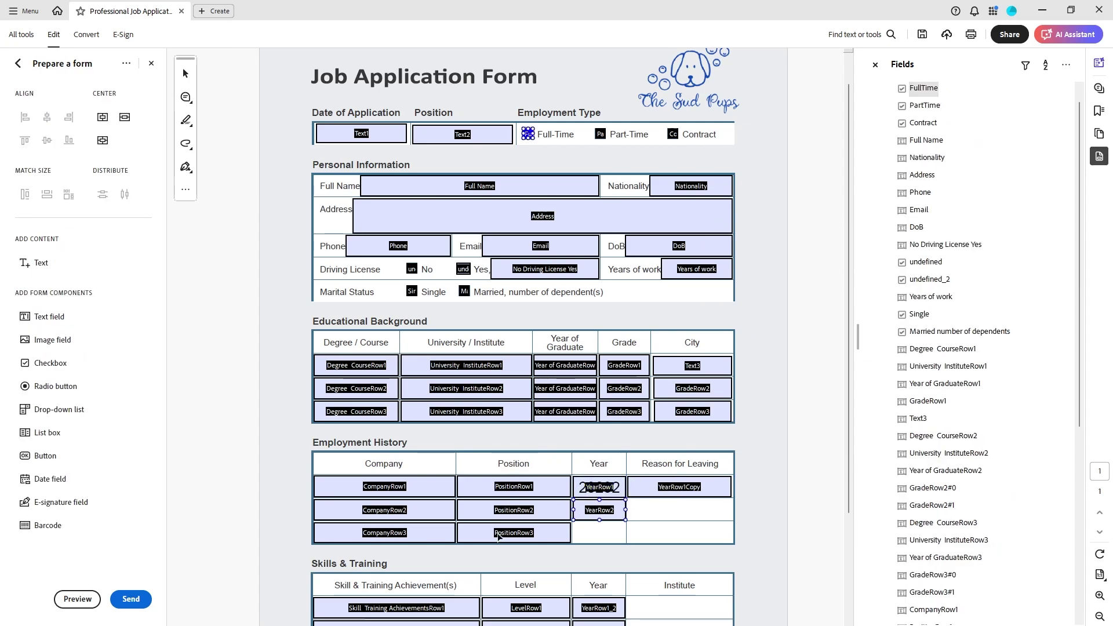
- Preview the form, click the second-row Company field, and exit preview
left_click(96, 600)
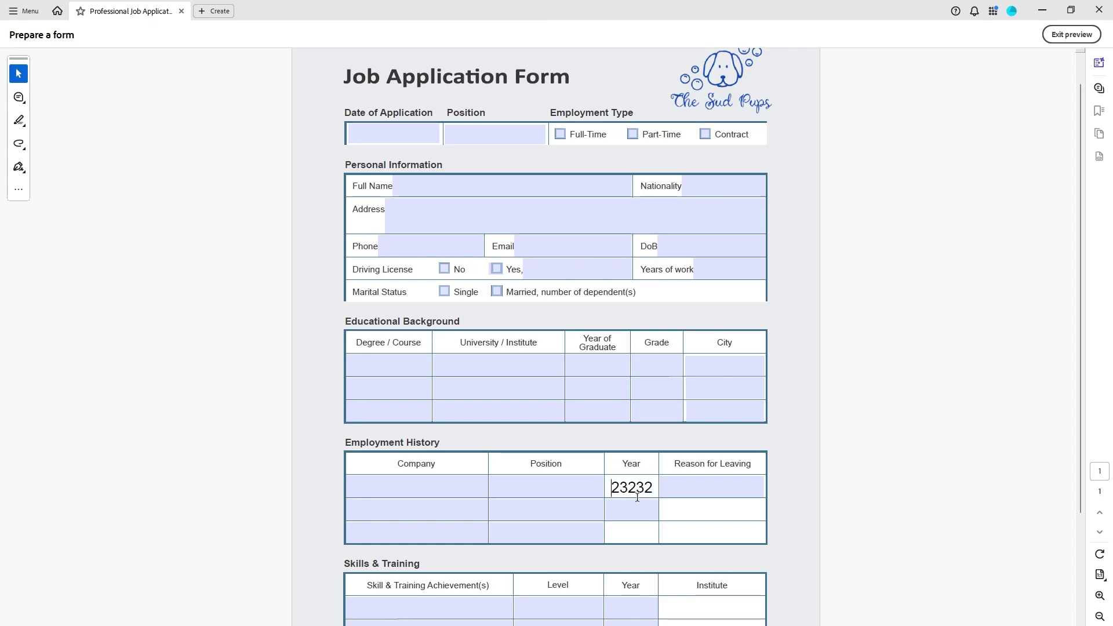
left_click(402, 502)
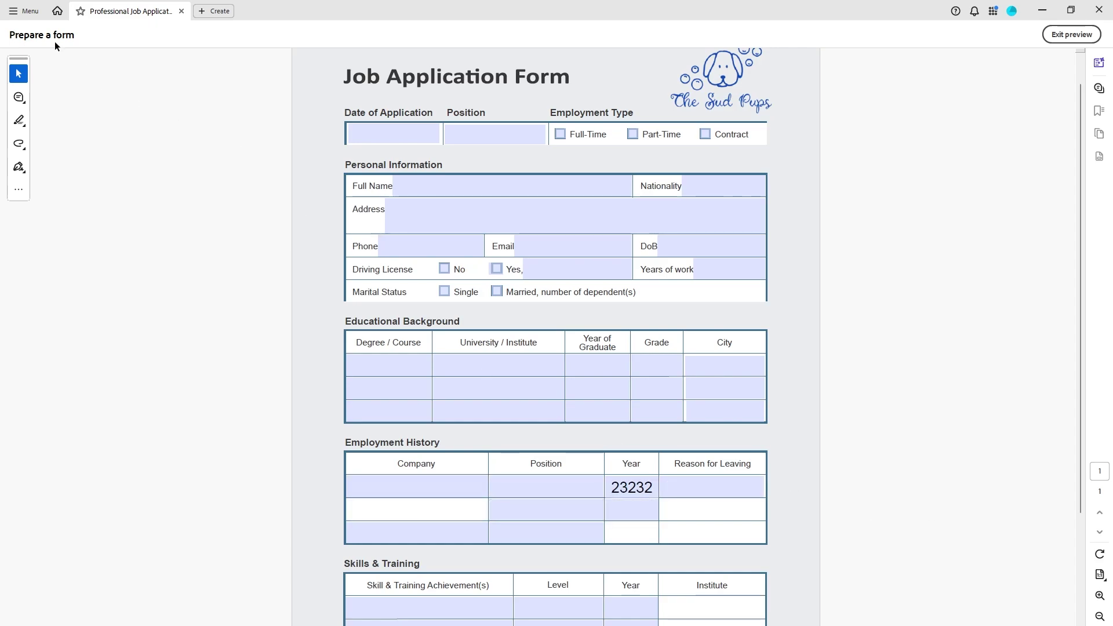
left_click(1071, 35)
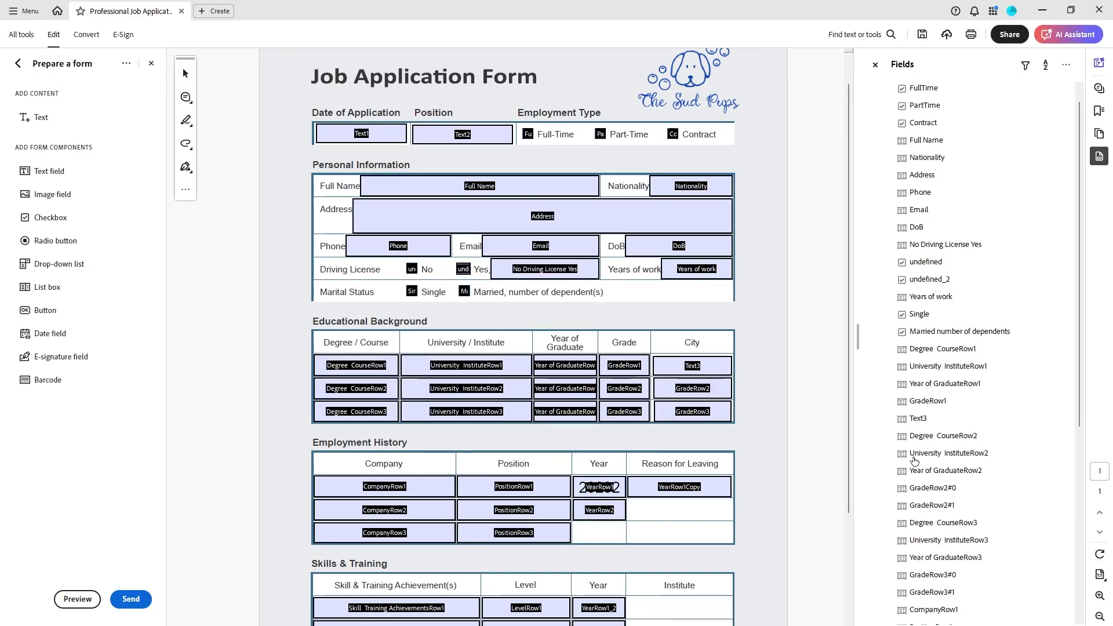
- Drag YearRow1Copy to sit right after YearRow1 in the field list, then preview
left_click(717, 484)
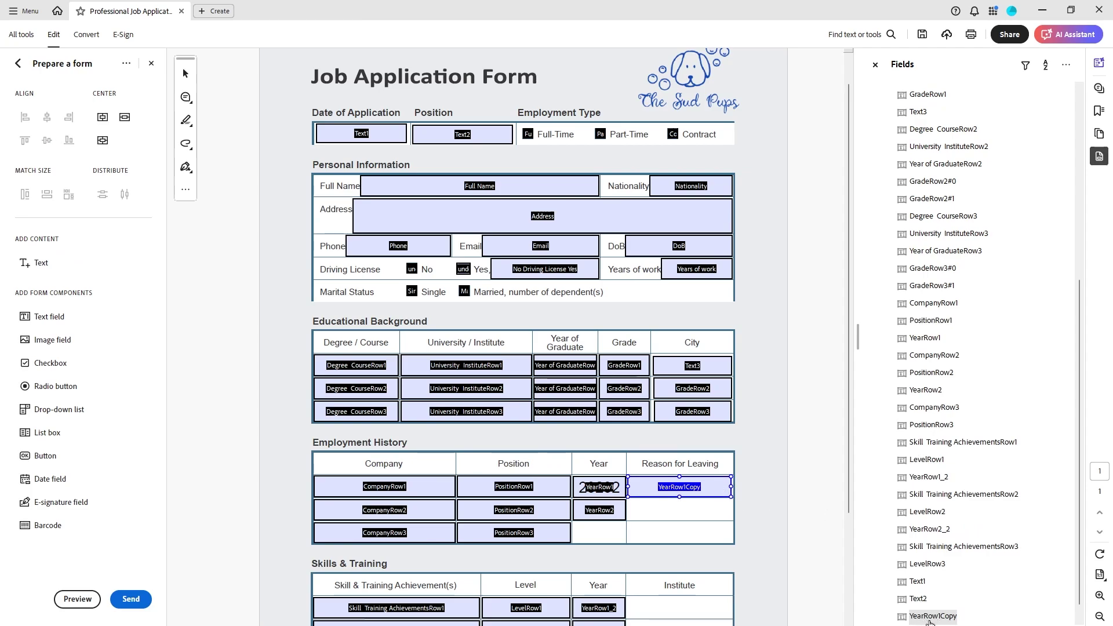
left_click(616, 489)
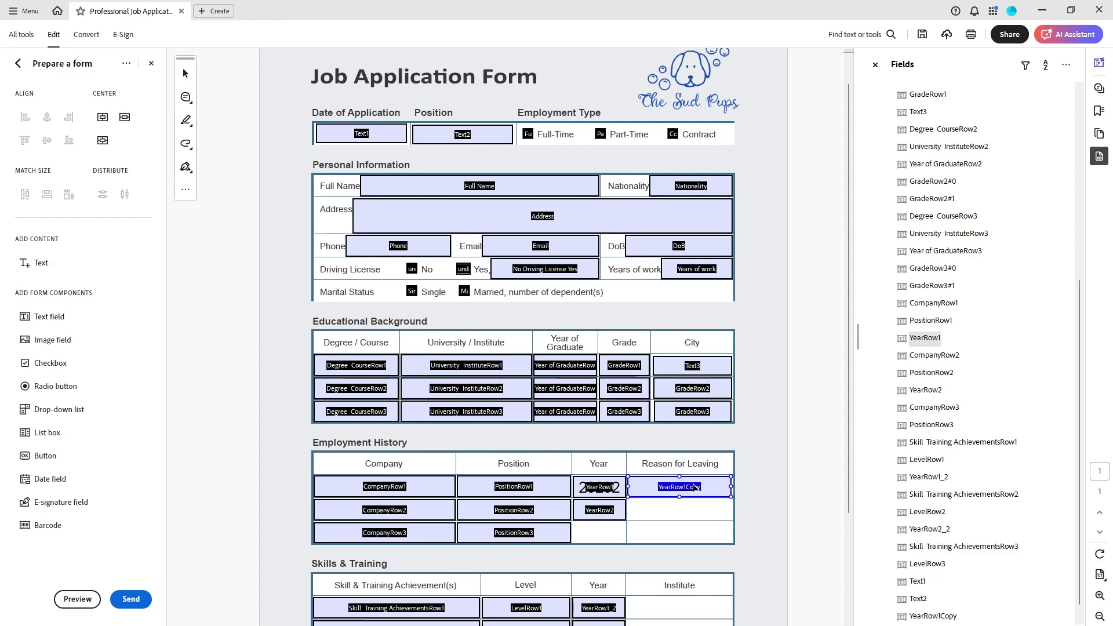
left_click_drag(925, 593, 931, 413)
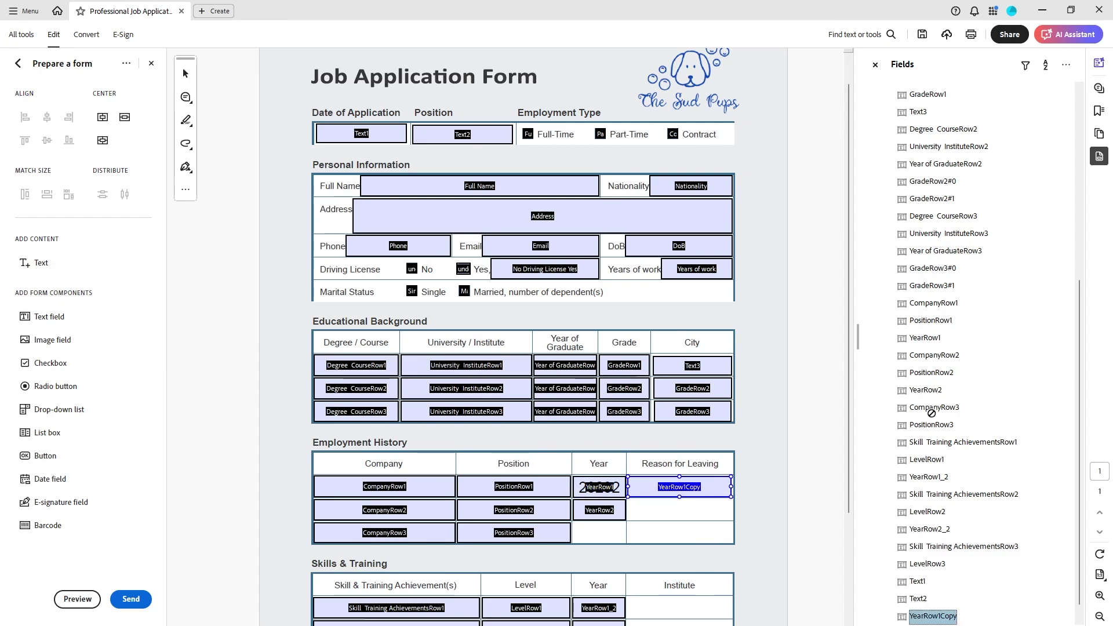
left_click_drag(939, 347, 939, 347)
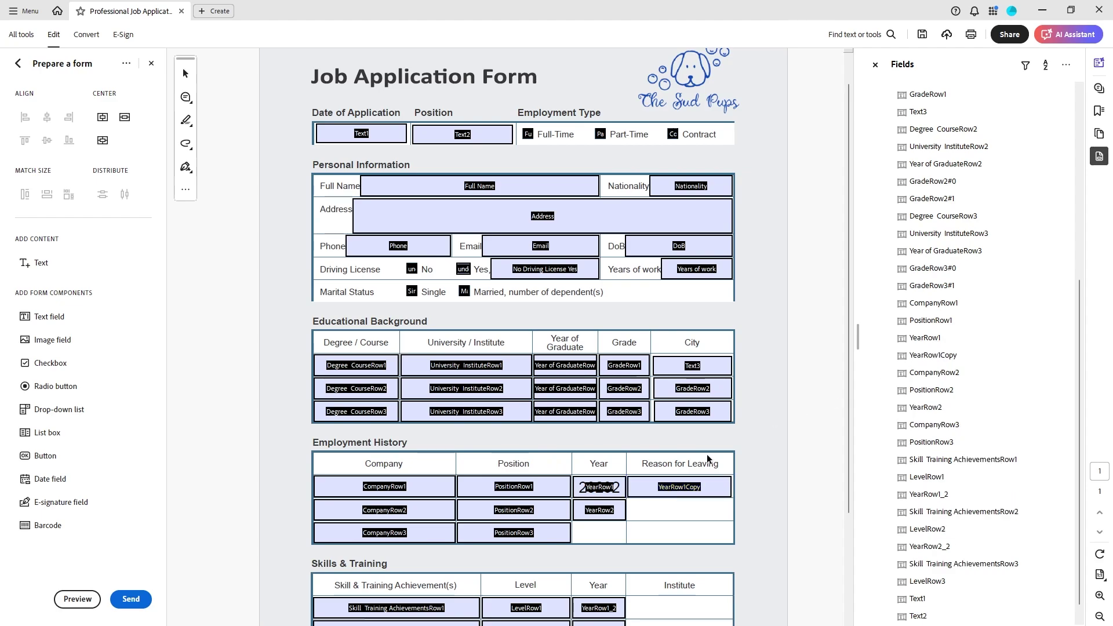
left_click(91, 598)
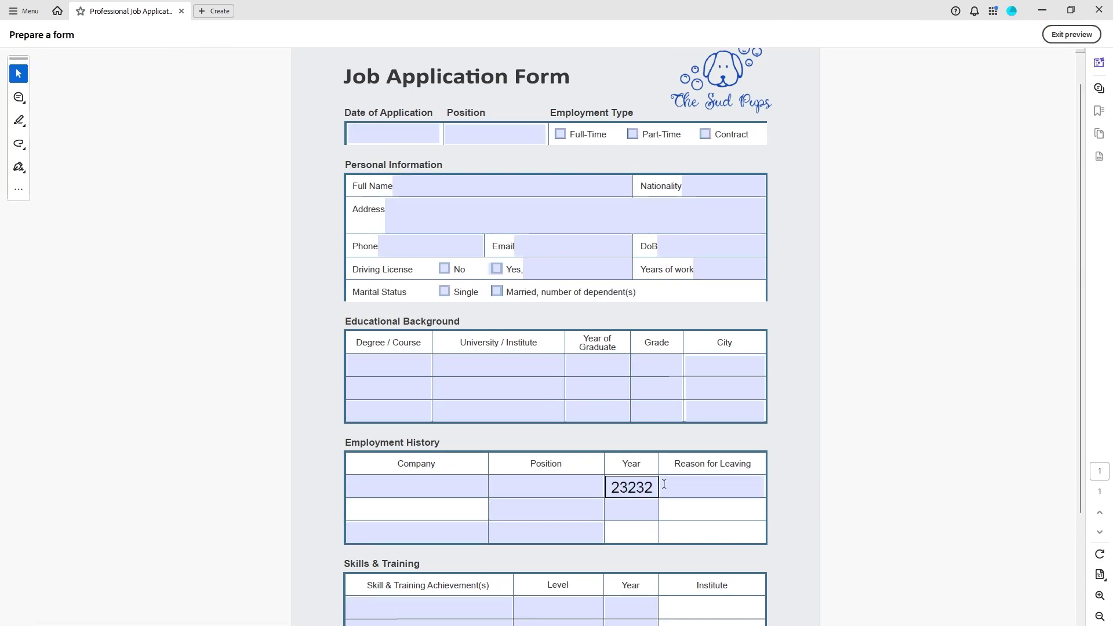
- Return to form editing and select the Yes checkbox under Driving License
left_click(1070, 36)
left_click(642, 369)
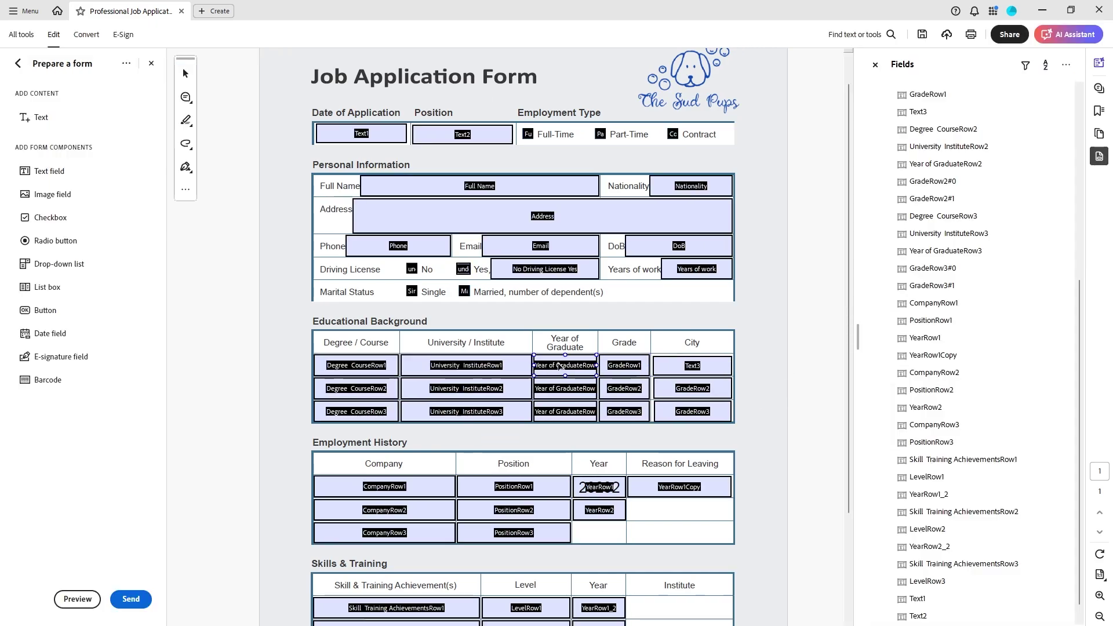
left_click(463, 269)
left_click(459, 278)
left_click(463, 269)
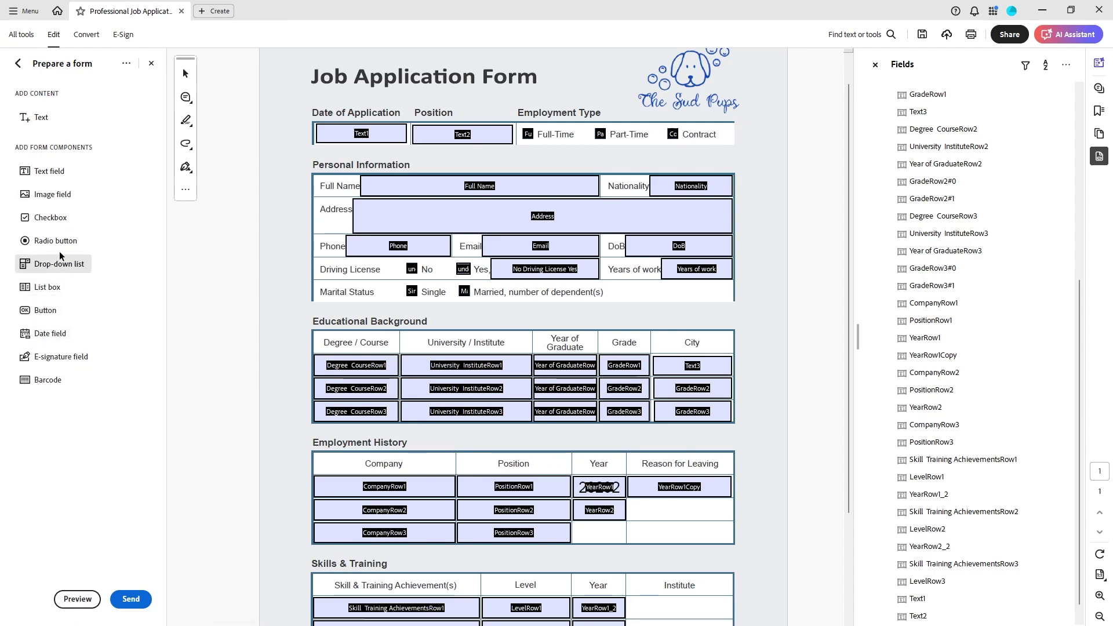
- In preview, tick the No, Single and Married checkboxes to test their behaviour
left_click(77, 598)
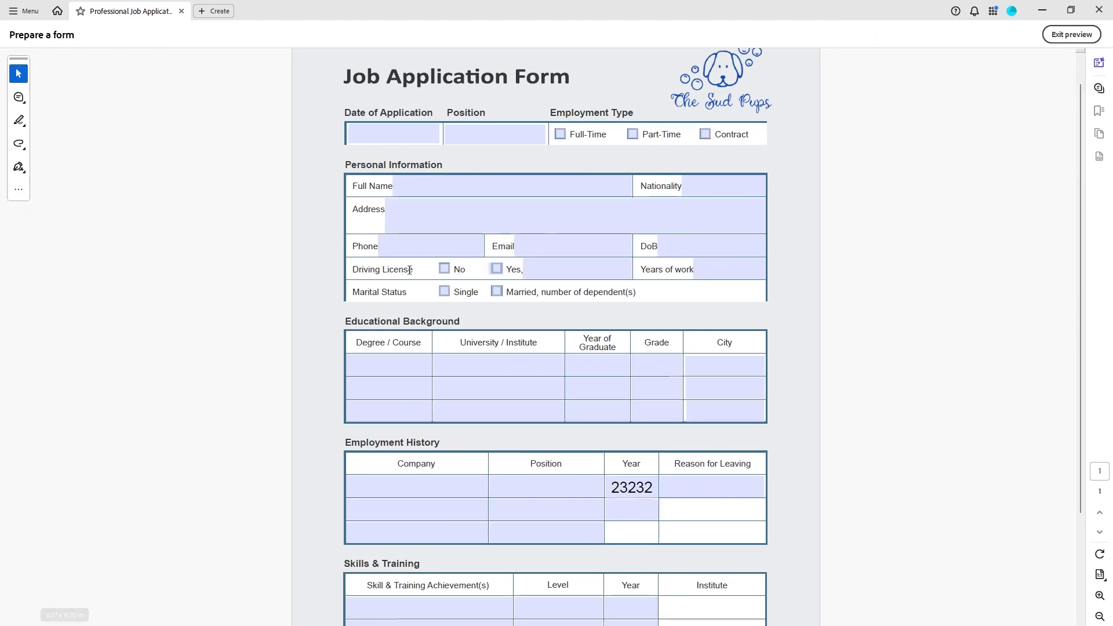
left_click(444, 268)
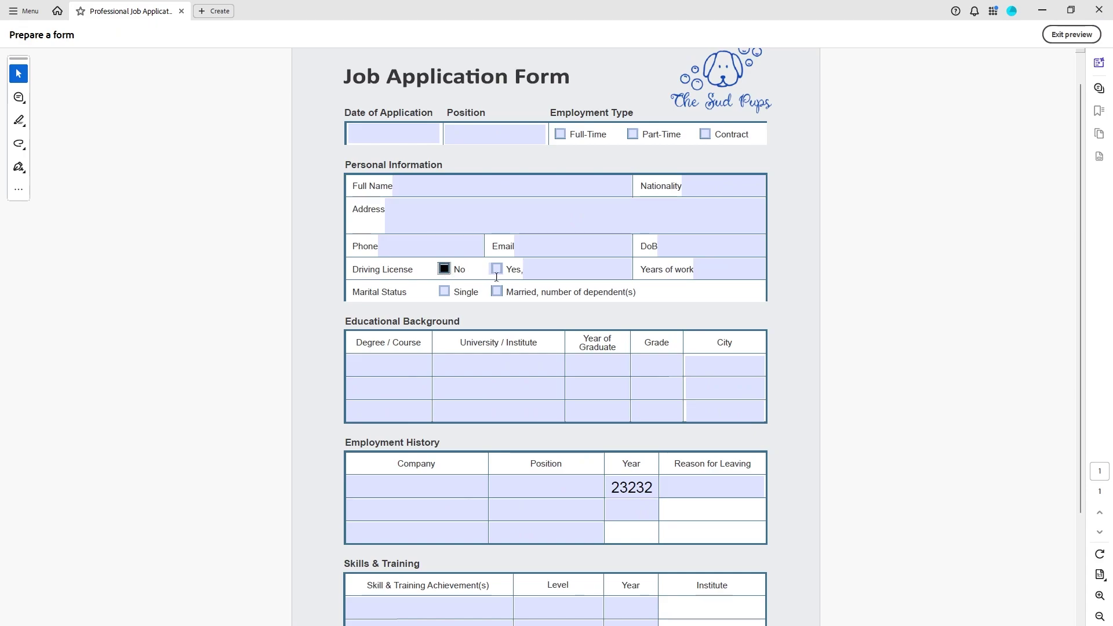
left_click(444, 291)
left_click(496, 269)
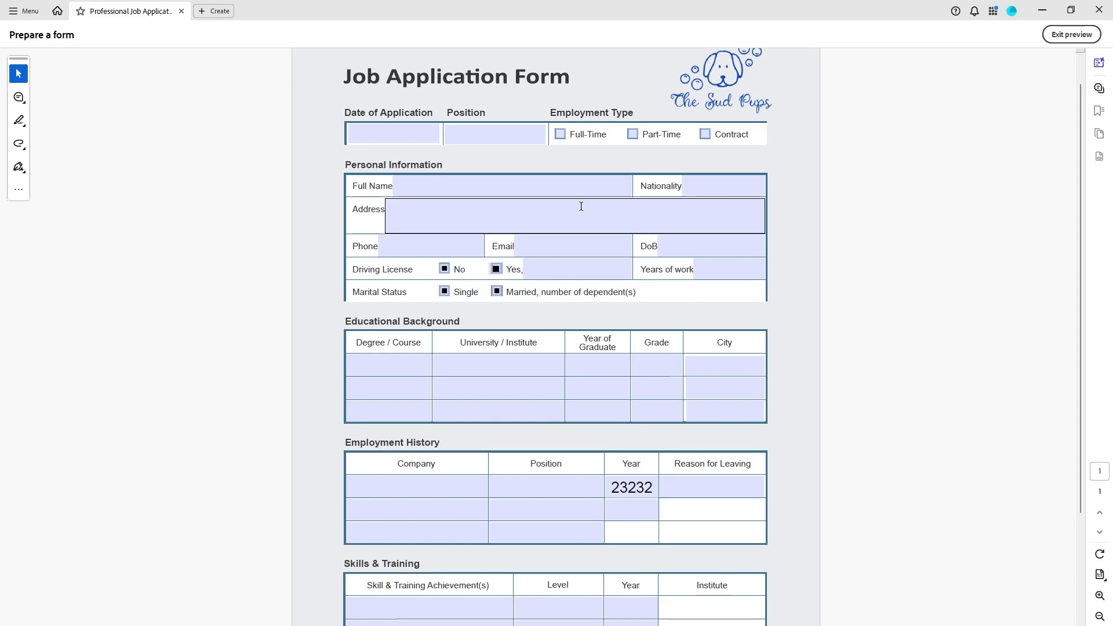
- Back in form editing, Ctrl-drag a copy of the Driving License No checkbox beside 'Yes'
left_click(1069, 34)
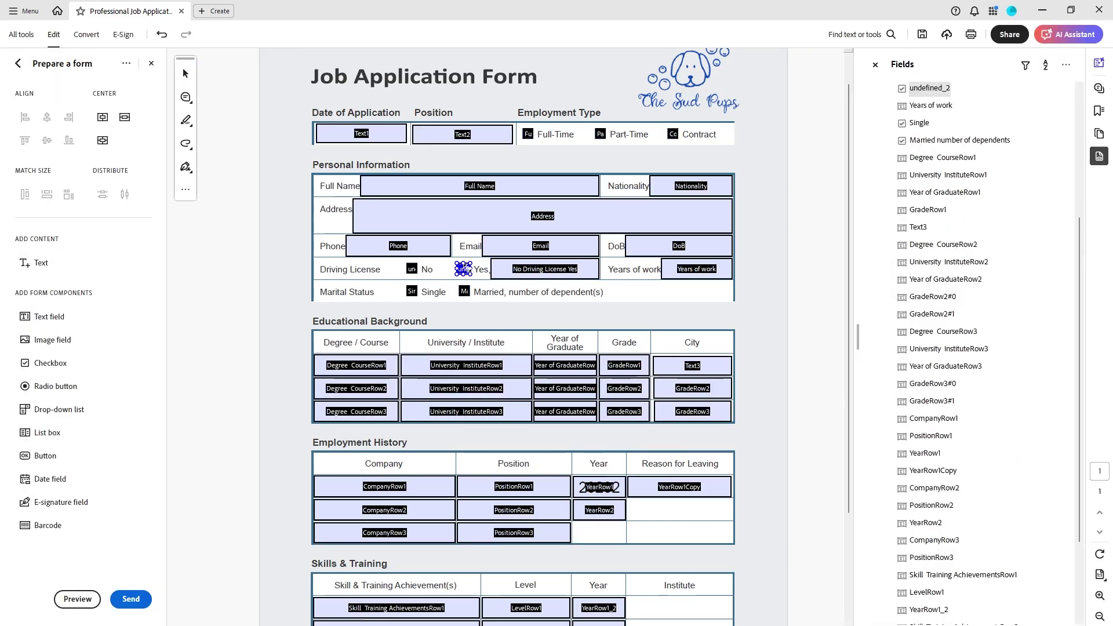
left_click(411, 269)
left_click_drag(412, 269, 523, 336)
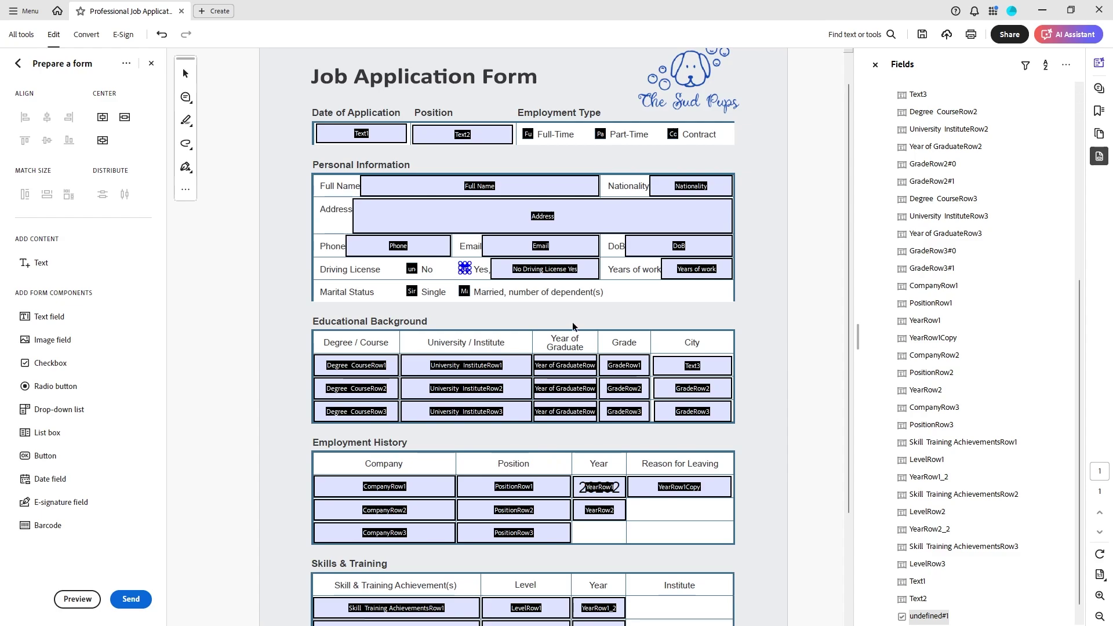
left_click(542, 304)
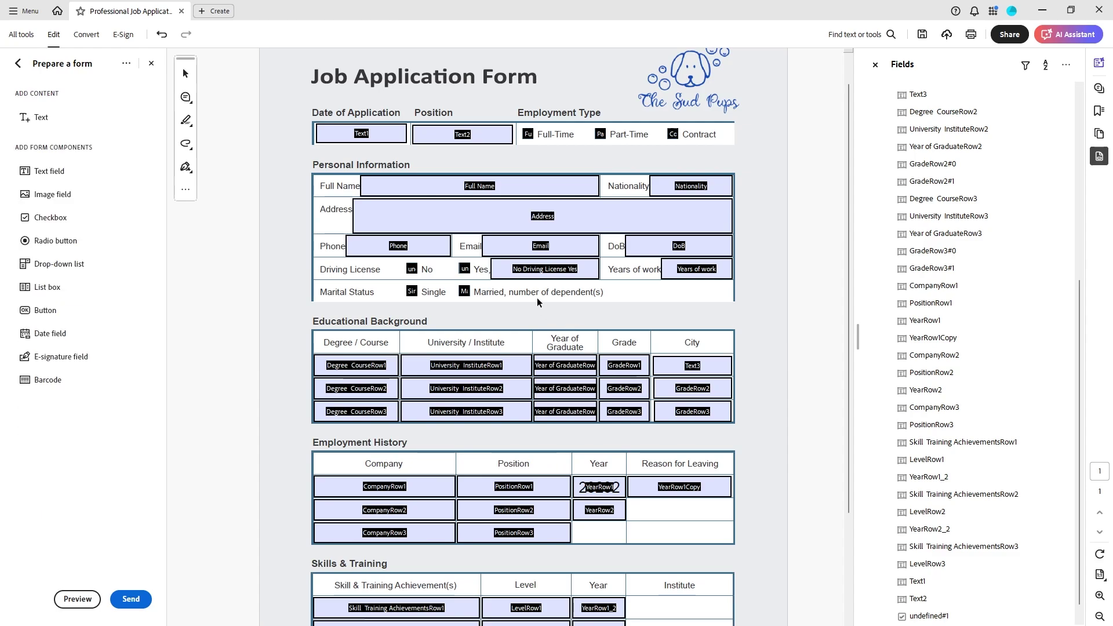
left_click(466, 266)
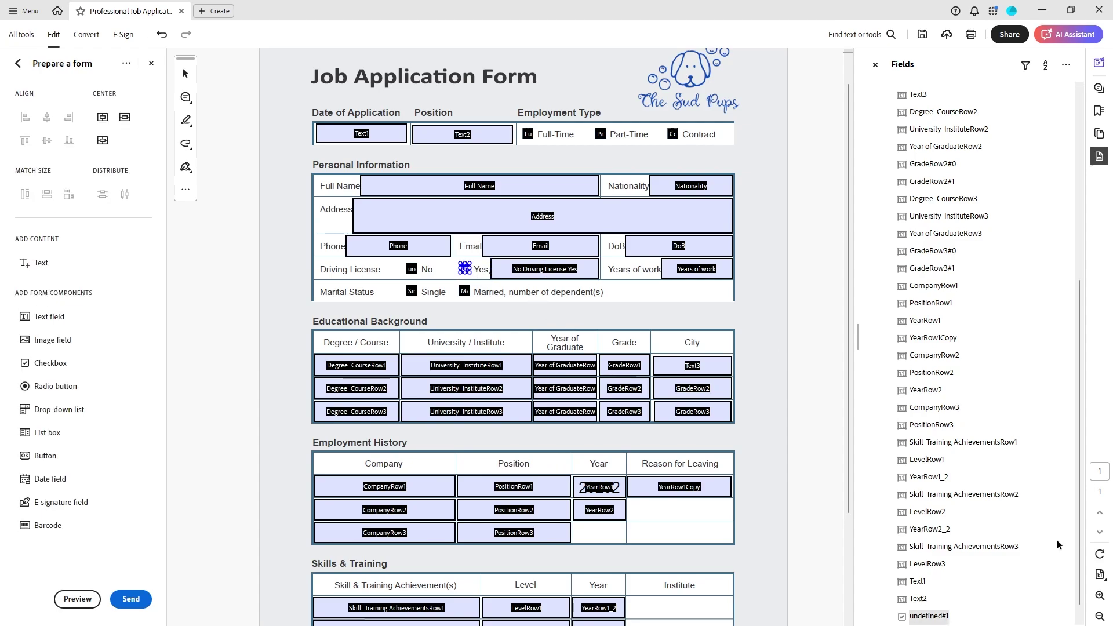
- Rename the copied checkbox field undefined#1 to undefined#1Yes
right_click(944, 618)
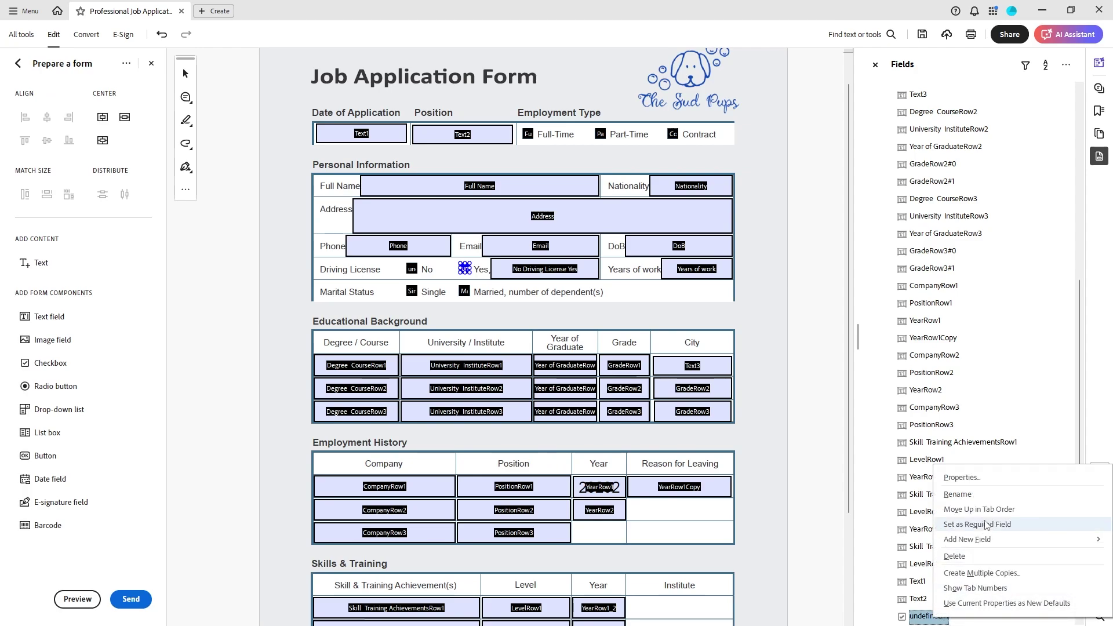
left_click(977, 501)
key("End")
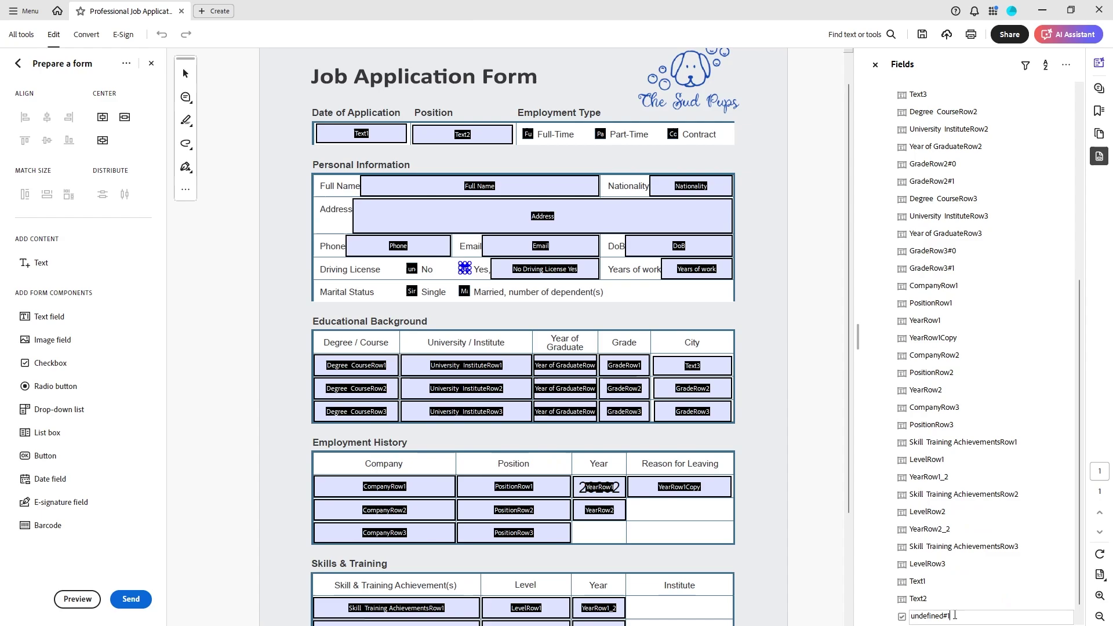
type("Yes")
key("Return")
- Move undefined#1Yes up in the Fields list to directly after undefined
left_click(411, 267)
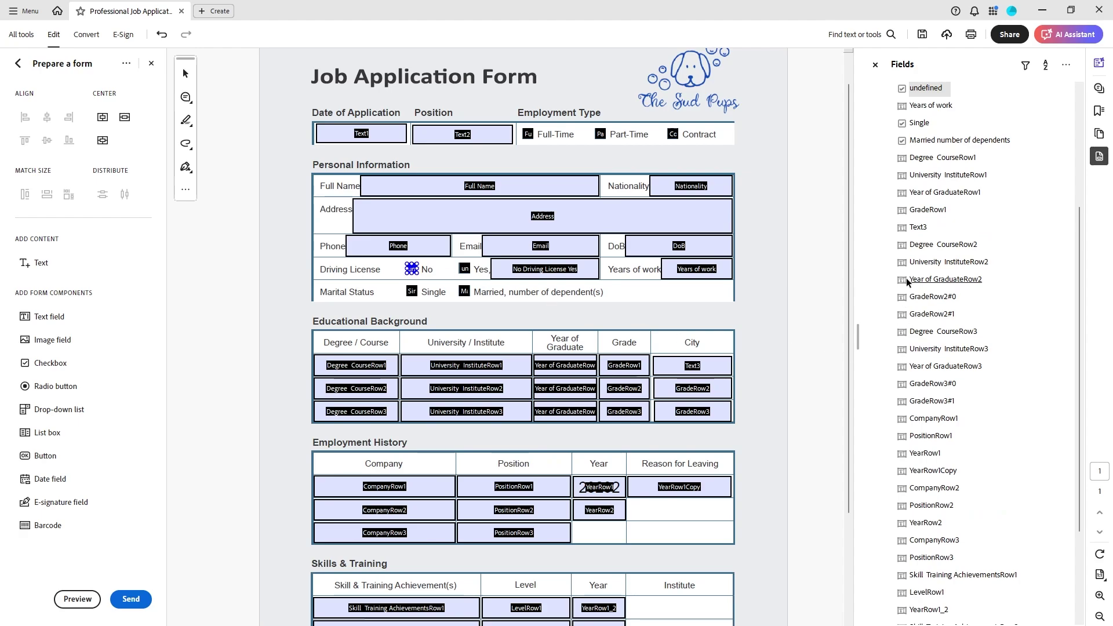
left_click(465, 267)
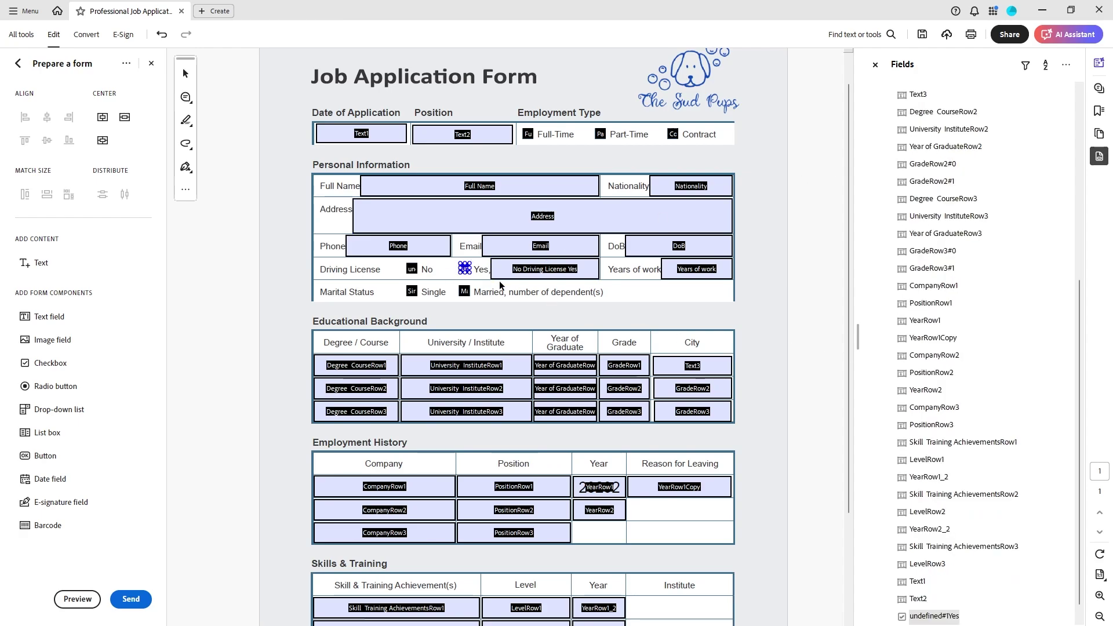
left_click_drag(949, 622, 934, 124)
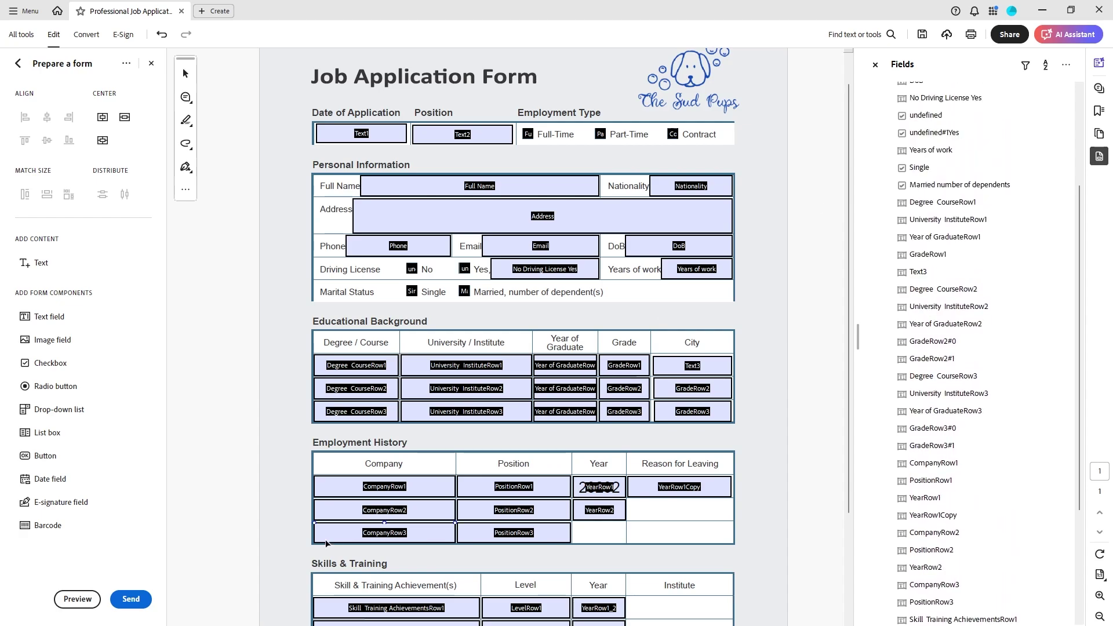
left_click(77, 598)
left_click(446, 272)
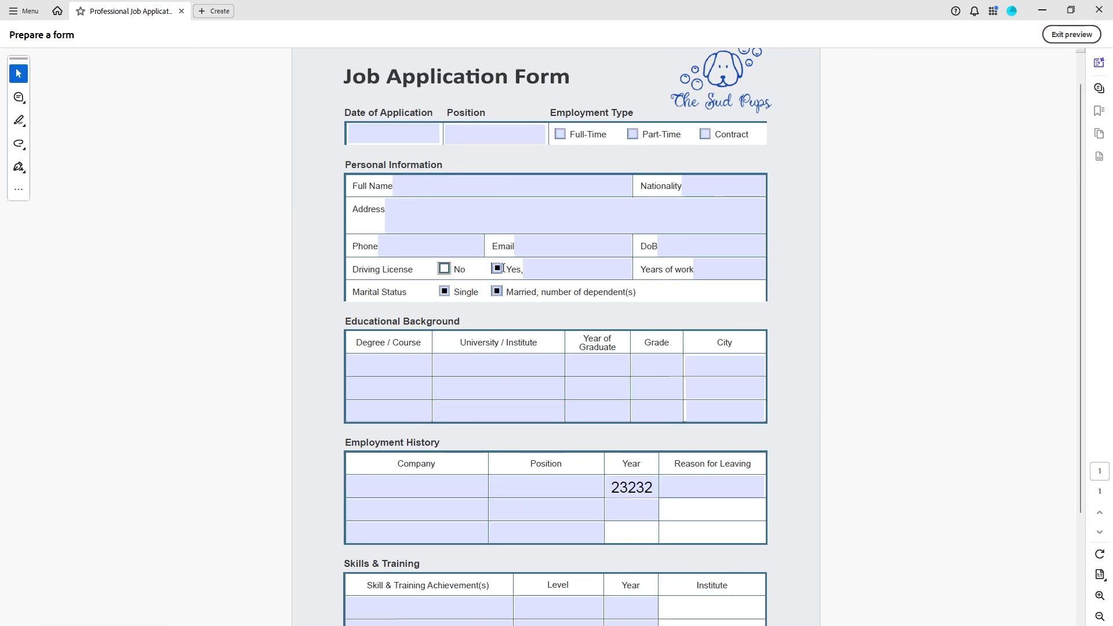
left_click(496, 270)
left_click(498, 291)
left_click(444, 291)
left_click(444, 269)
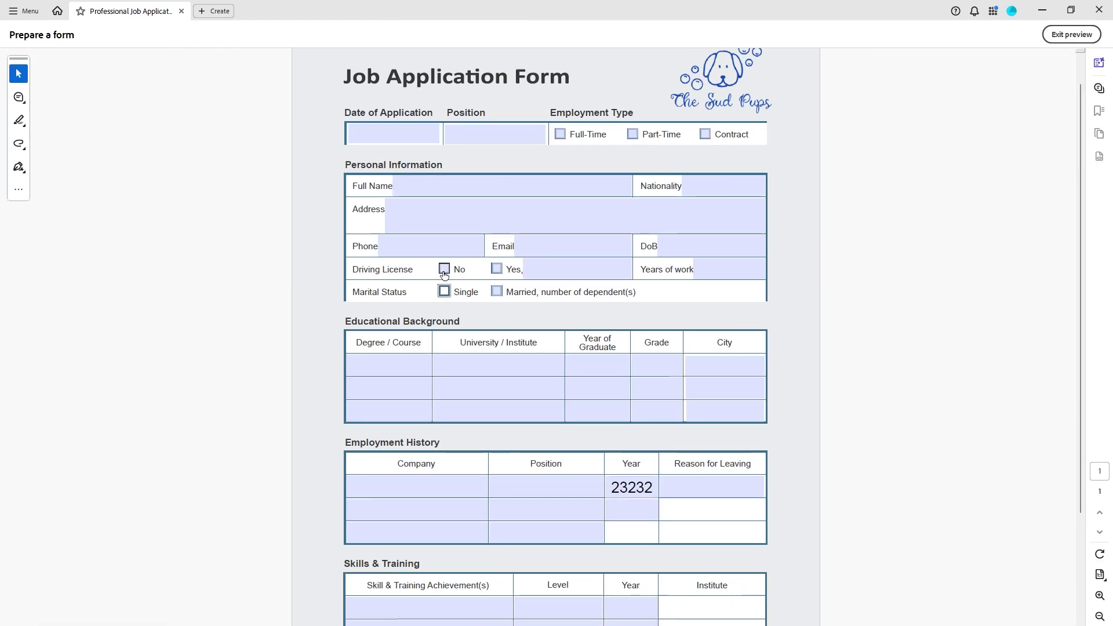
left_click(496, 269)
left_click(497, 291)
left_click(444, 292)
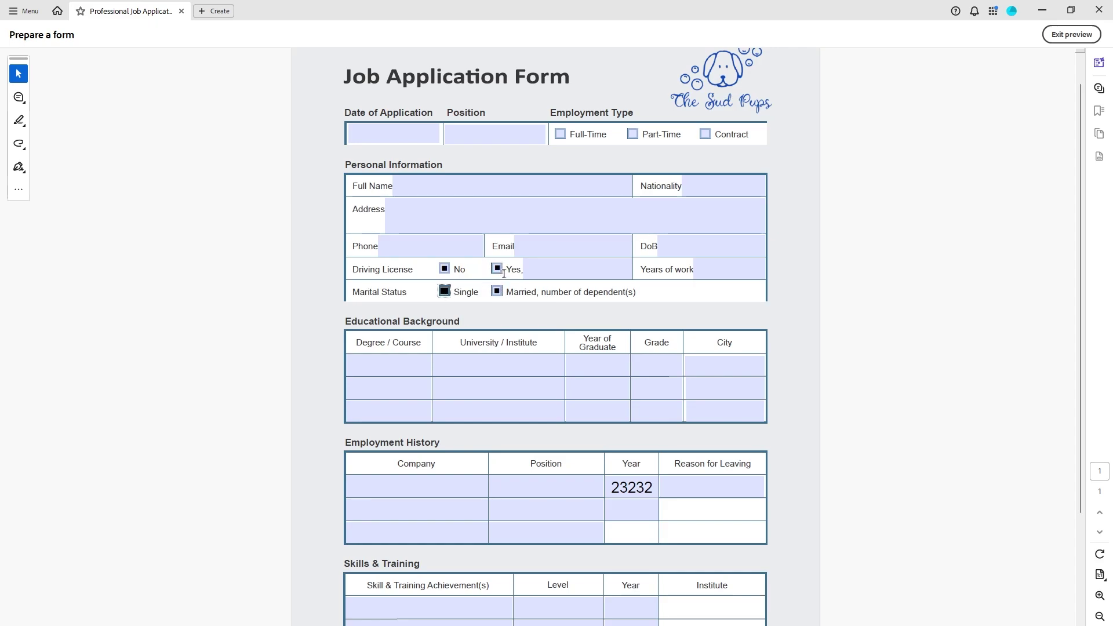
left_click(518, 276)
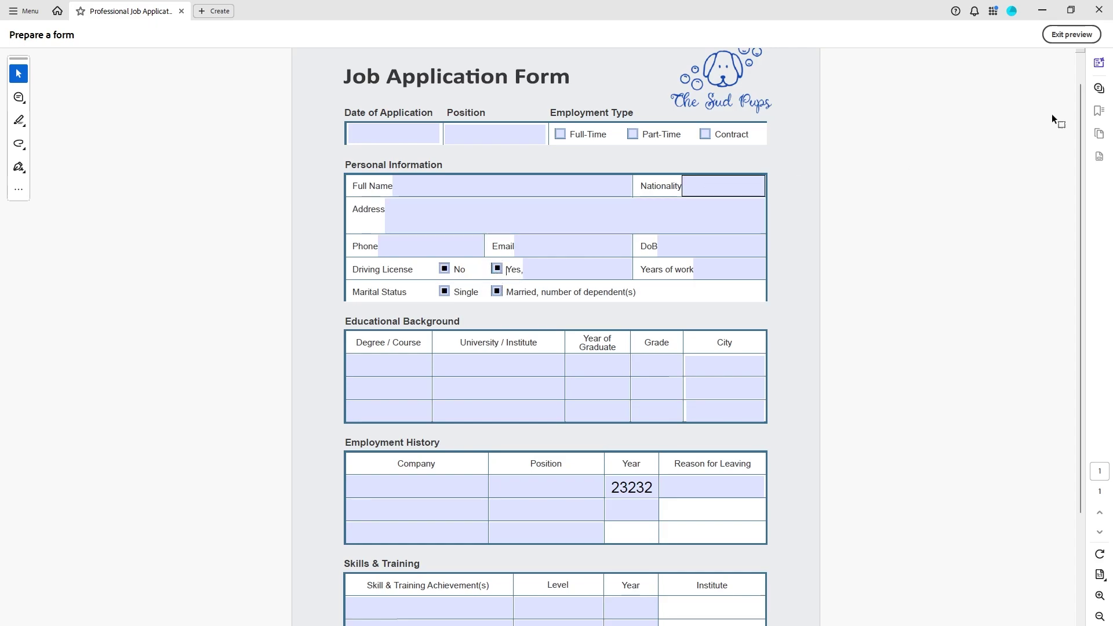
left_click(1071, 35)
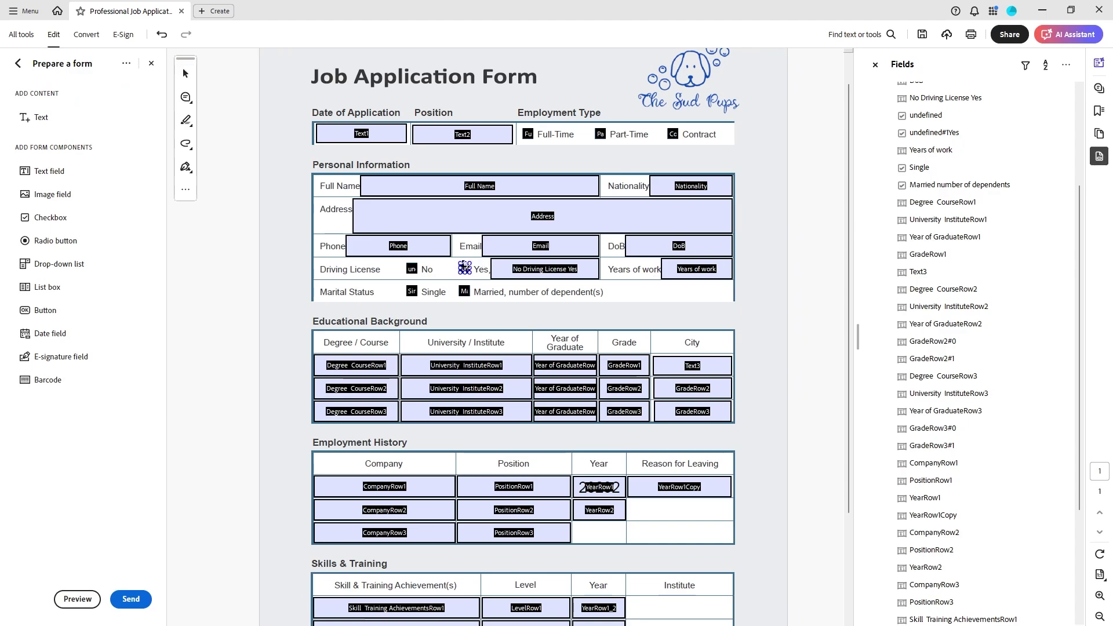
- Inspect the properties of the Yes checkbox, then those of the Married checkbox
right_click(467, 267)
left_click(486, 277)
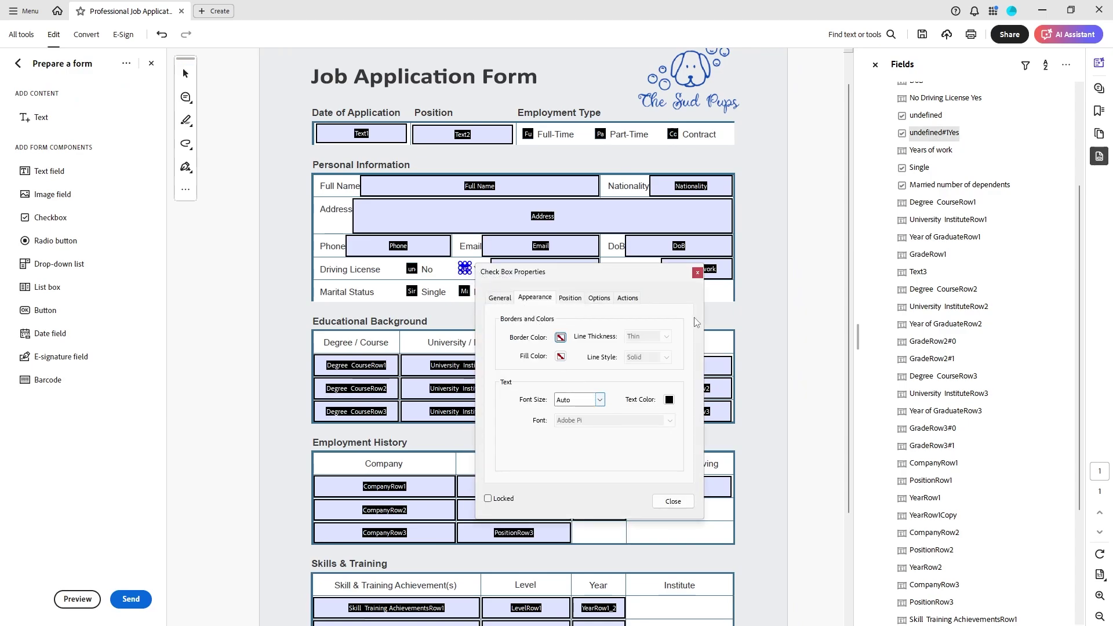
left_click(697, 272)
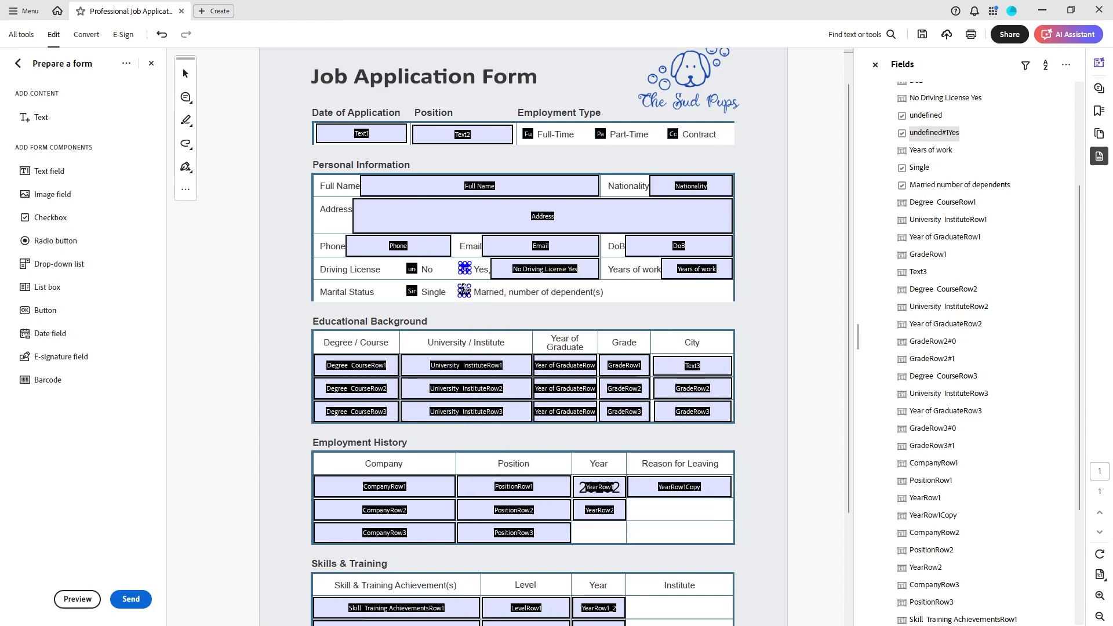
right_click(465, 290)
left_click(484, 300)
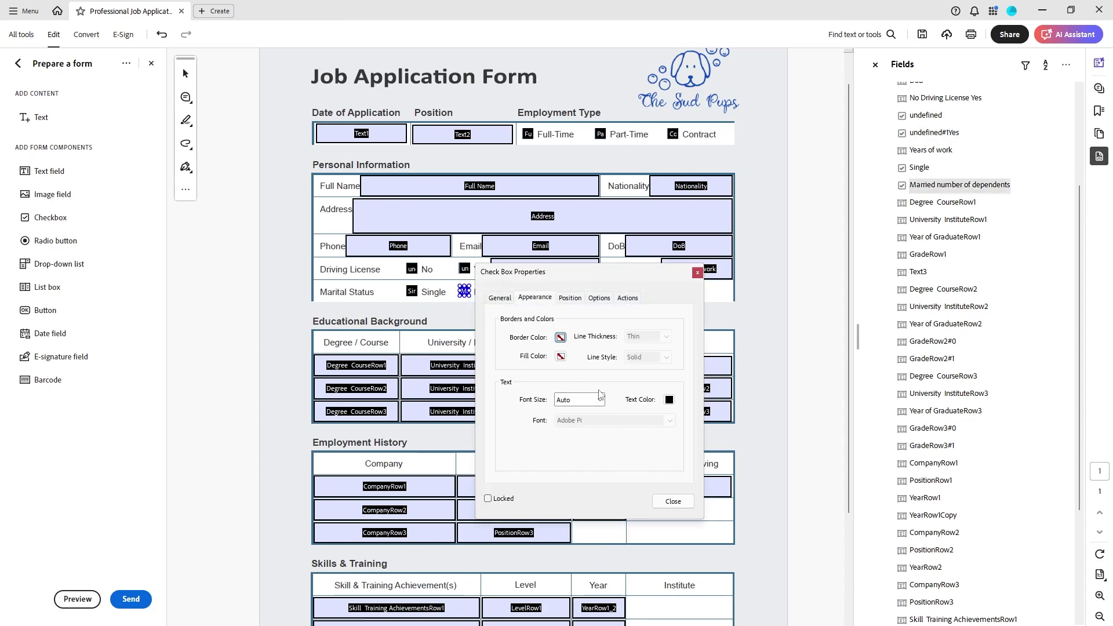
left_click(697, 272)
- Select the Yes checkbox and its neighbouring text field, then preview the form
left_click(465, 268)
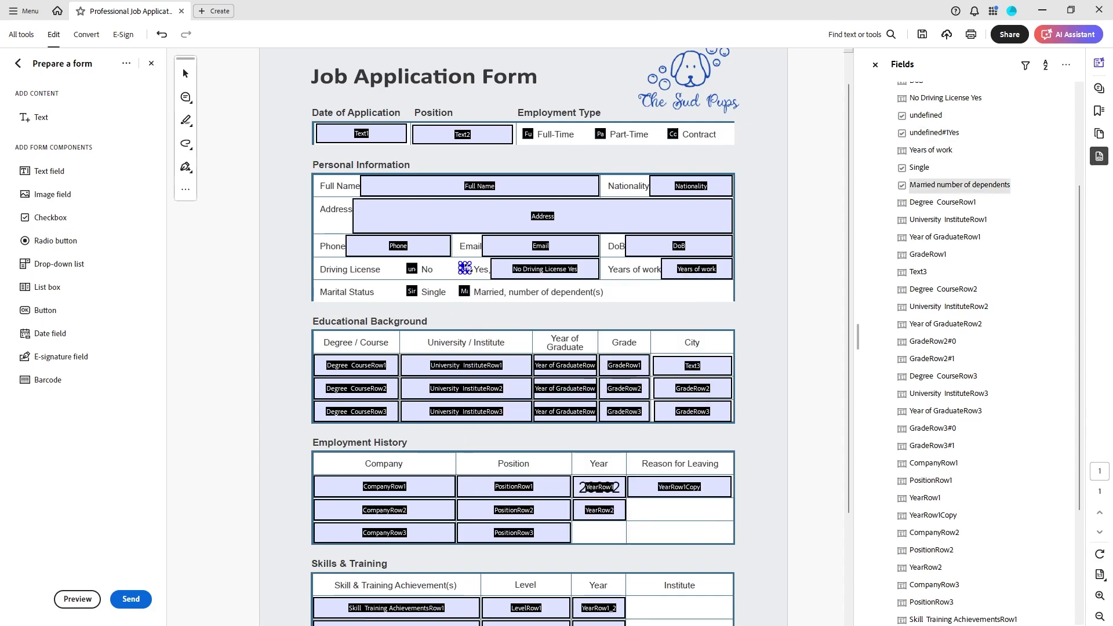
left_click(537, 277, "shift")
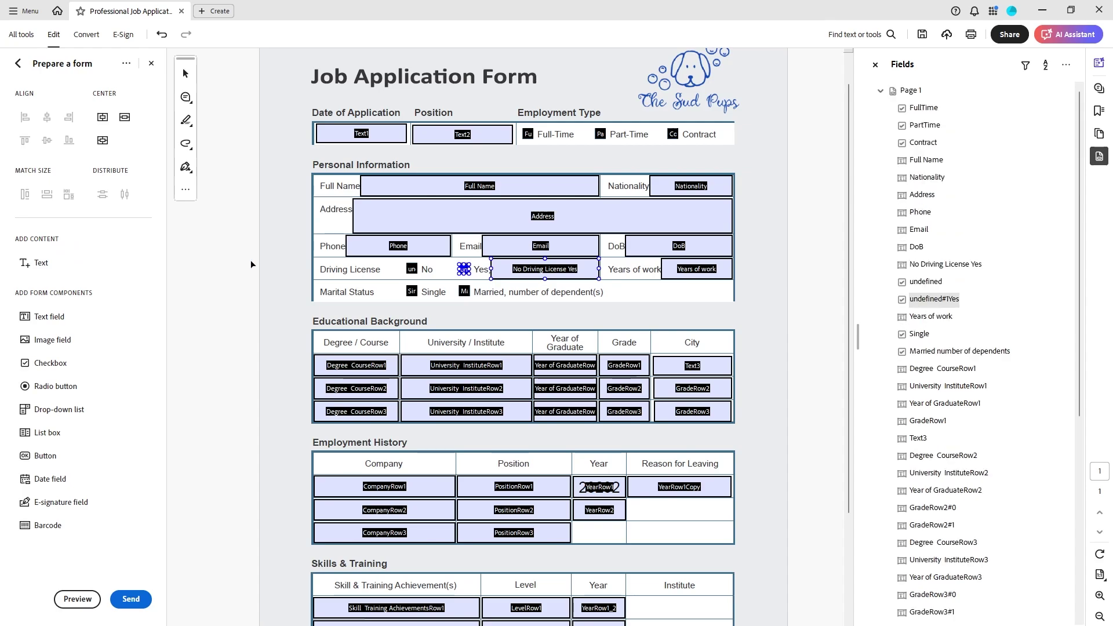
left_click(77, 599)
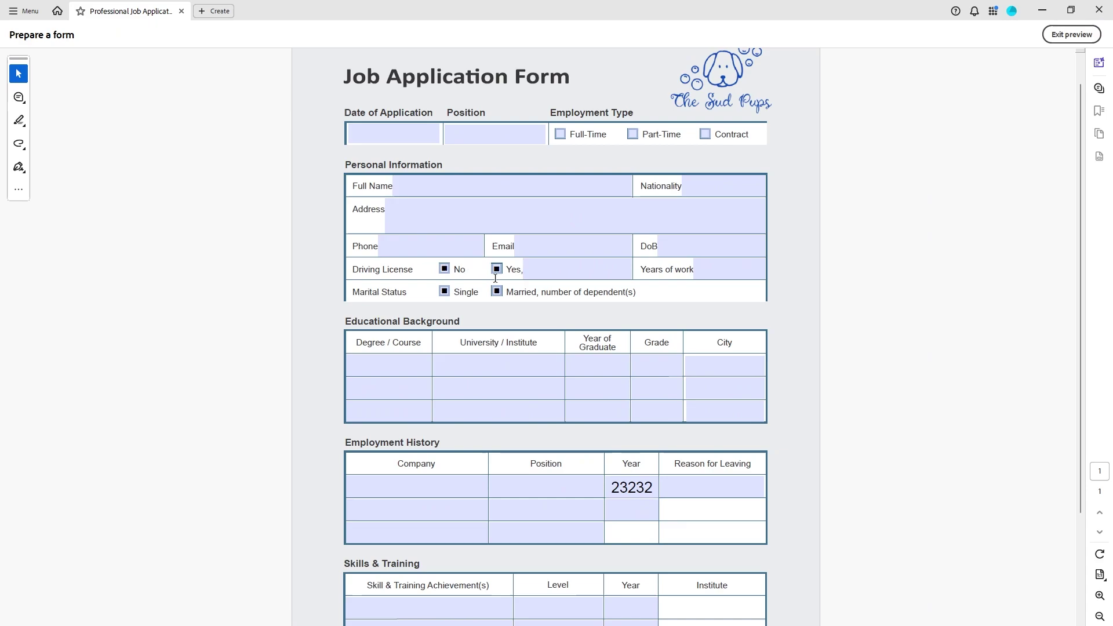
- Leave preview, select the Yes checkbox, and preview the form again
left_click(1062, 38)
left_click(465, 269)
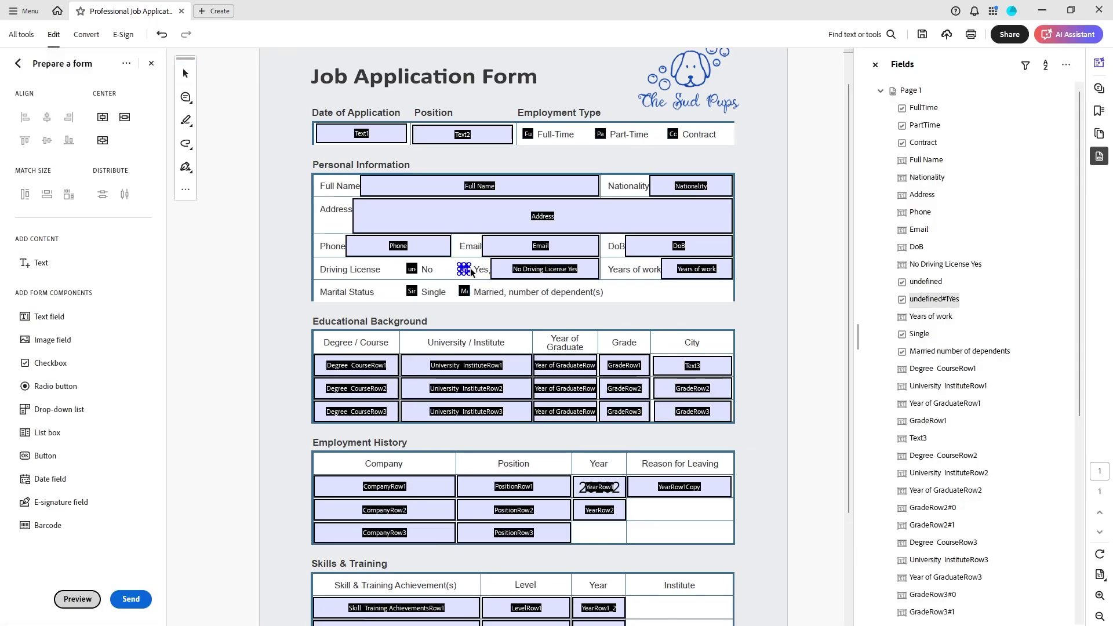
left_click(78, 599)
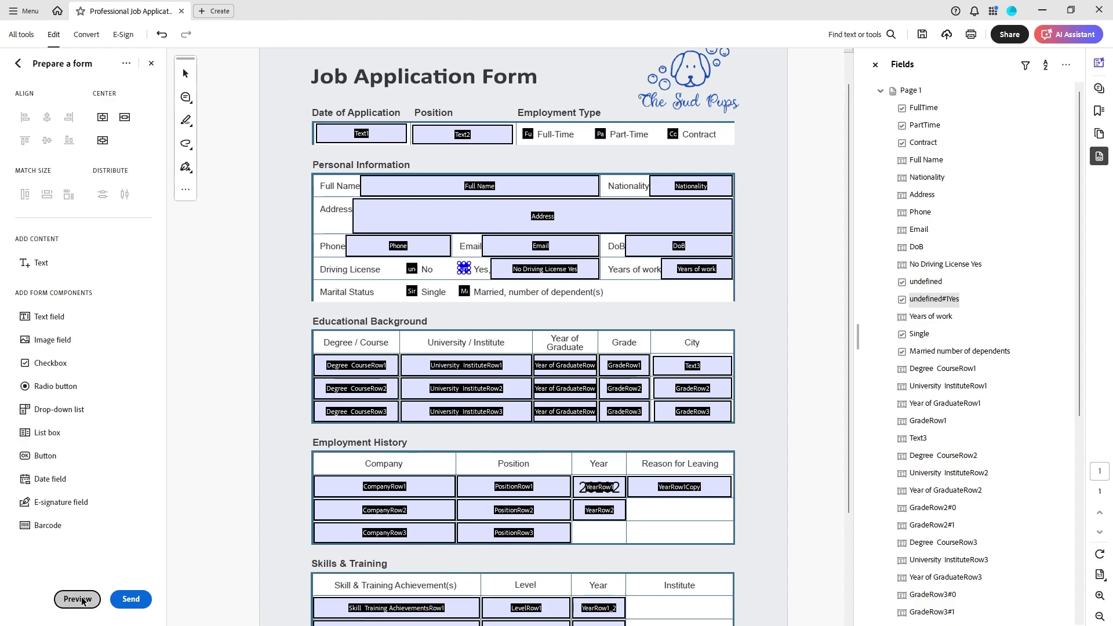
- Untick the Yes, Married, No and Single checkboxes, then return to form editing
left_click(497, 269)
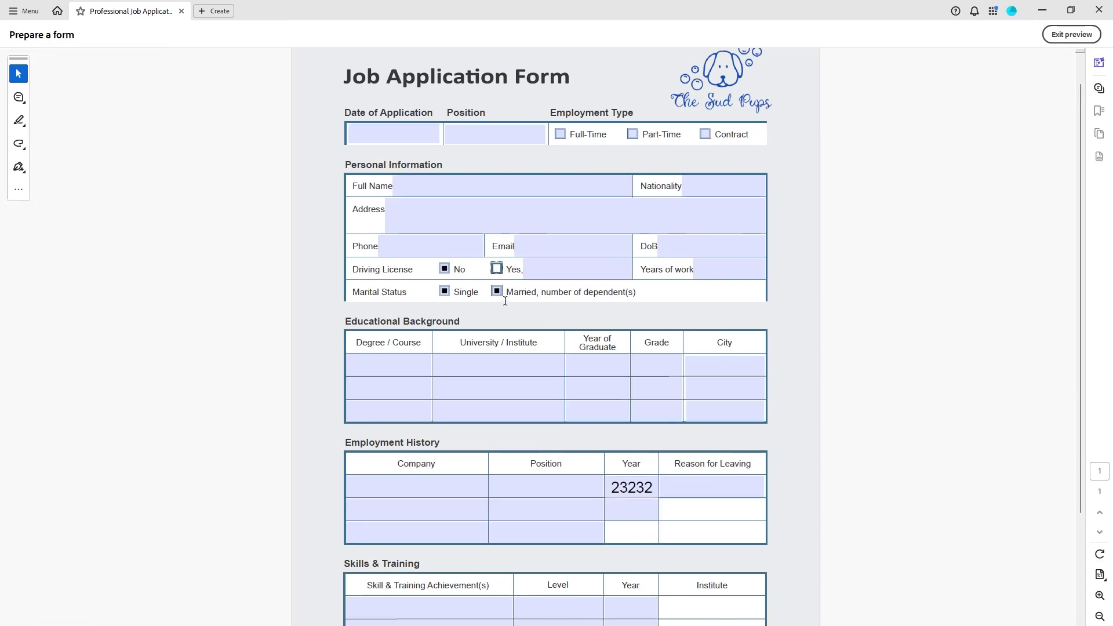
left_click(497, 291)
left_click(444, 269)
left_click(445, 295)
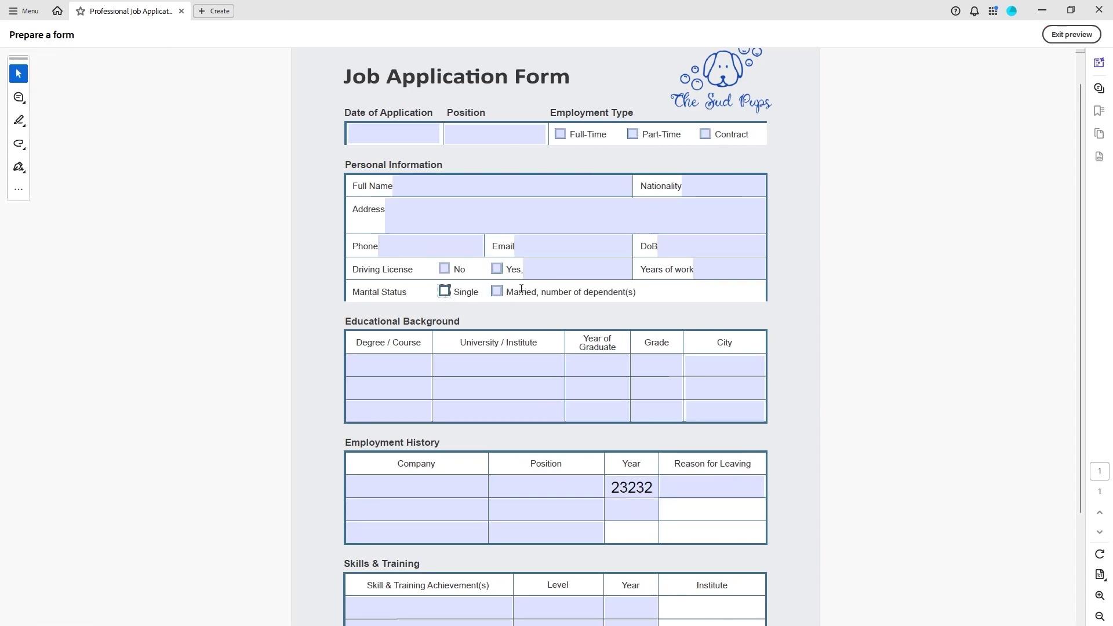
left_click(1072, 34)
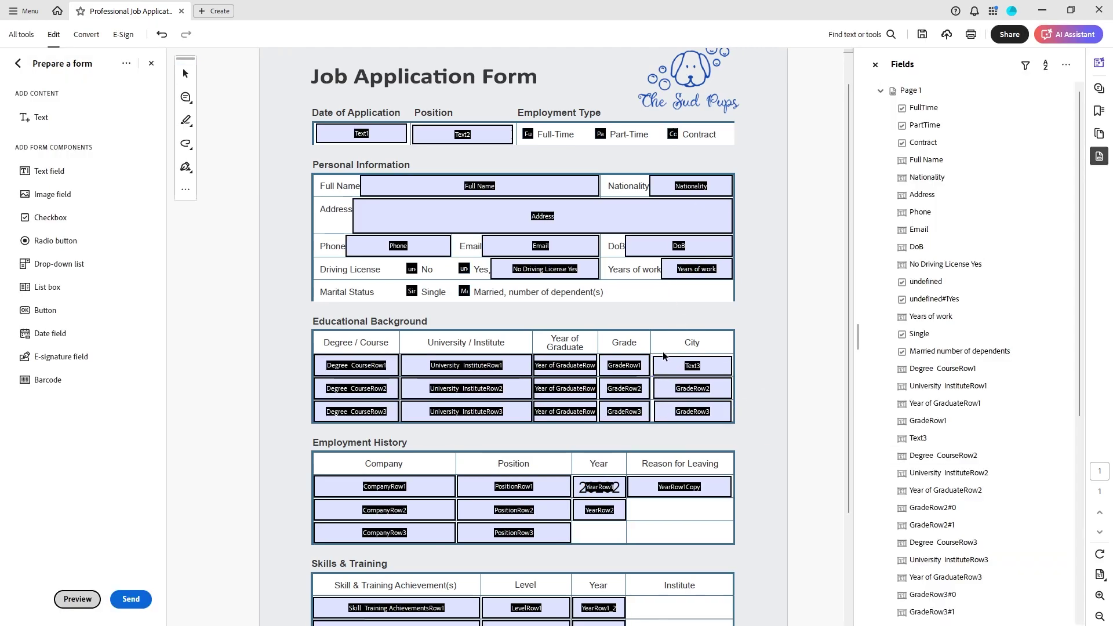
left_click(659, 373)
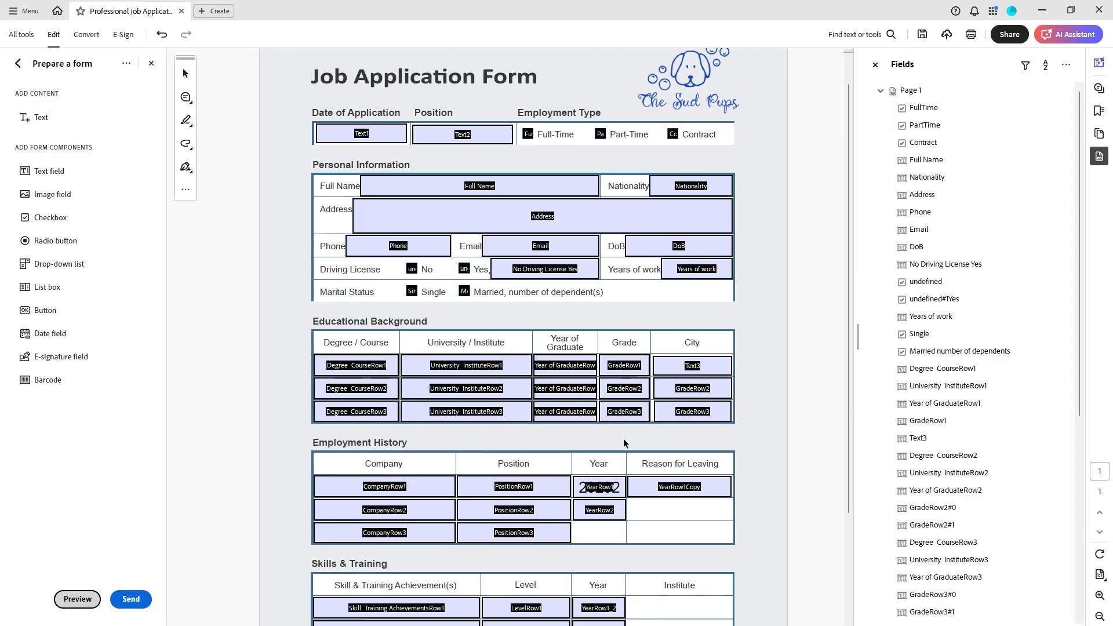